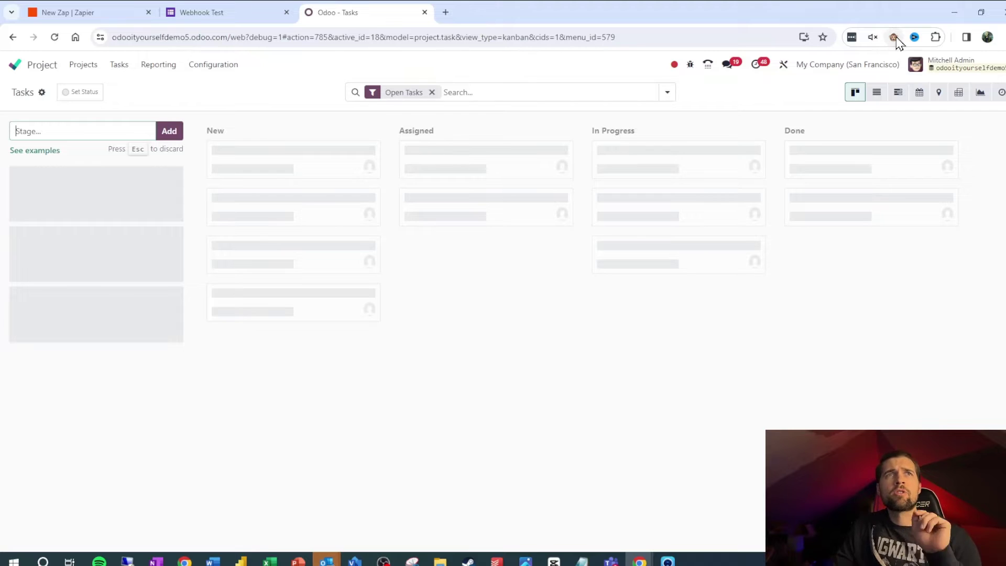
Step: In a duplicated Odoo tab, open Studio's task automations and start a new rule
{"action": "left_click", "coordinate": [784, 65]}
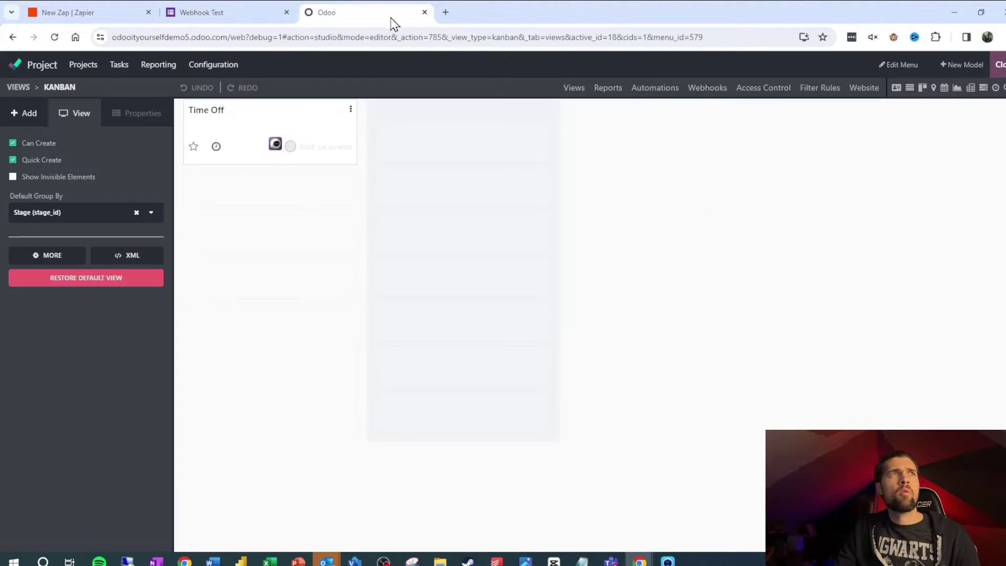
{"action": "right_click", "coordinate": [391, 22]}
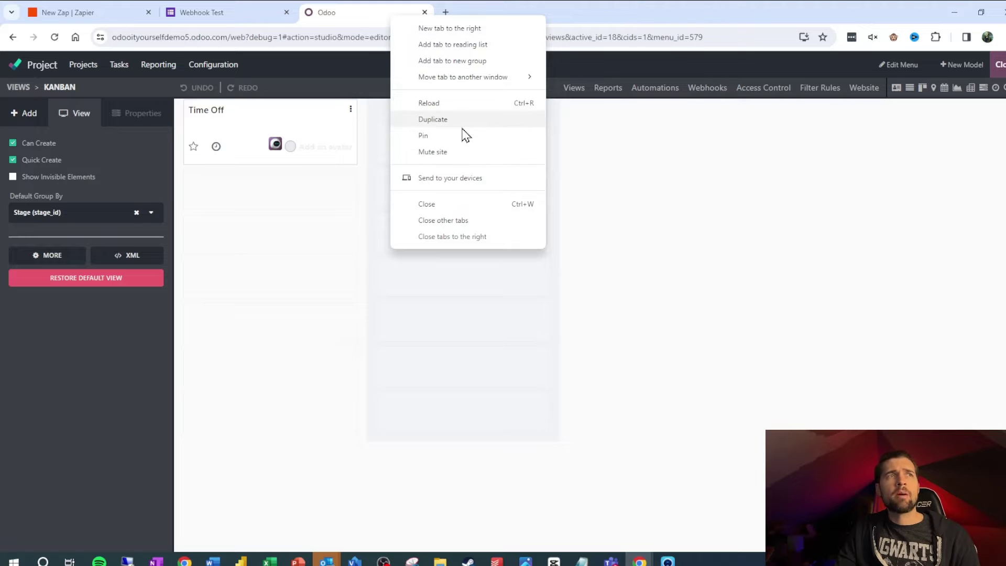
{"action": "left_click", "coordinate": [460, 121]}
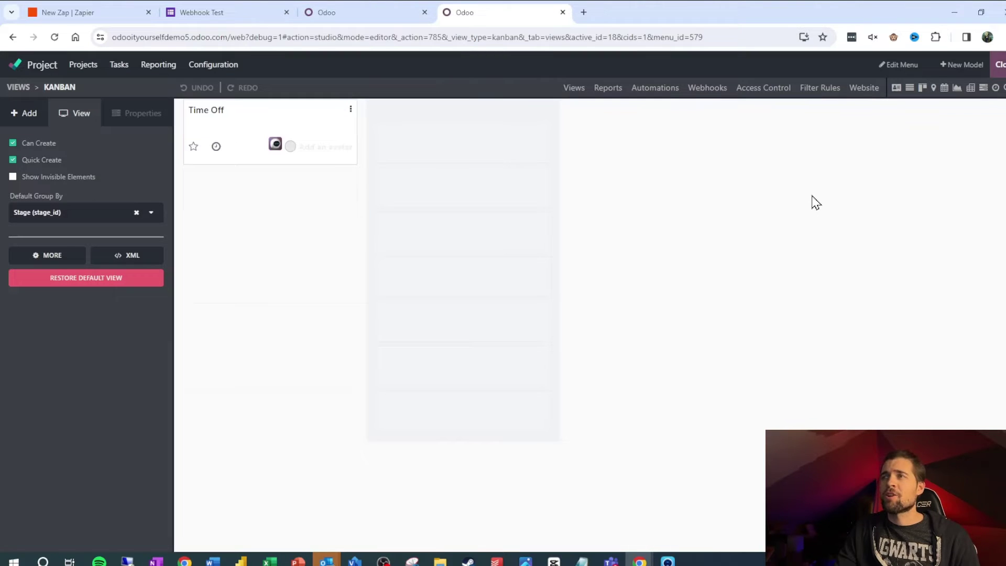
{"action": "key", "text": "ctrl+Page_Up"}
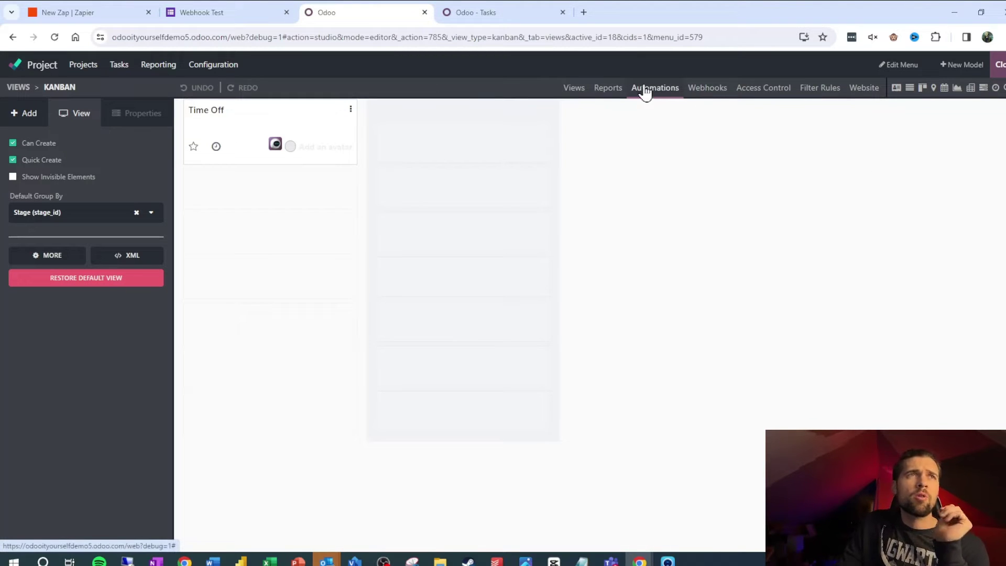
{"action": "left_click", "coordinate": [645, 89]}
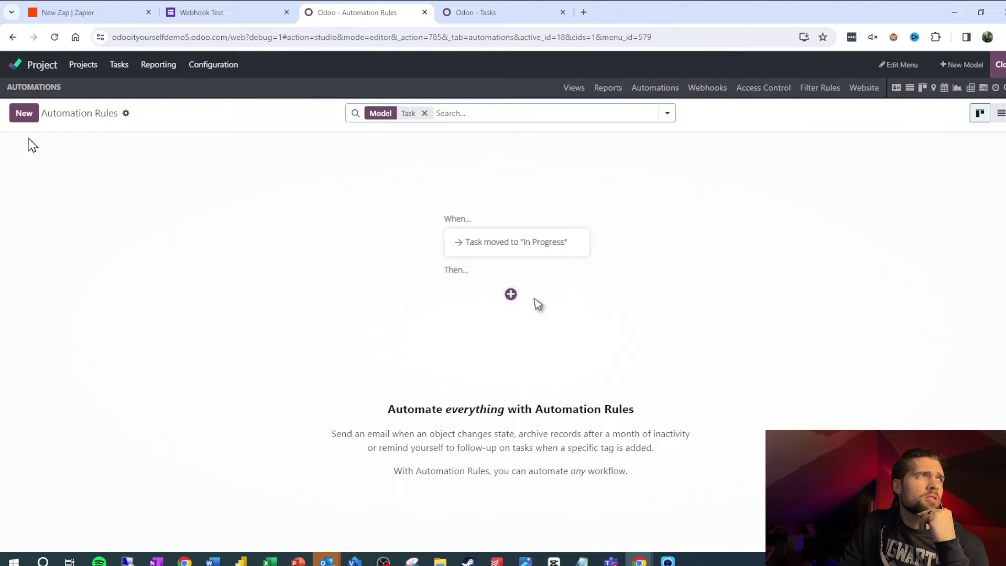
{"action": "left_click", "coordinate": [24, 113]}
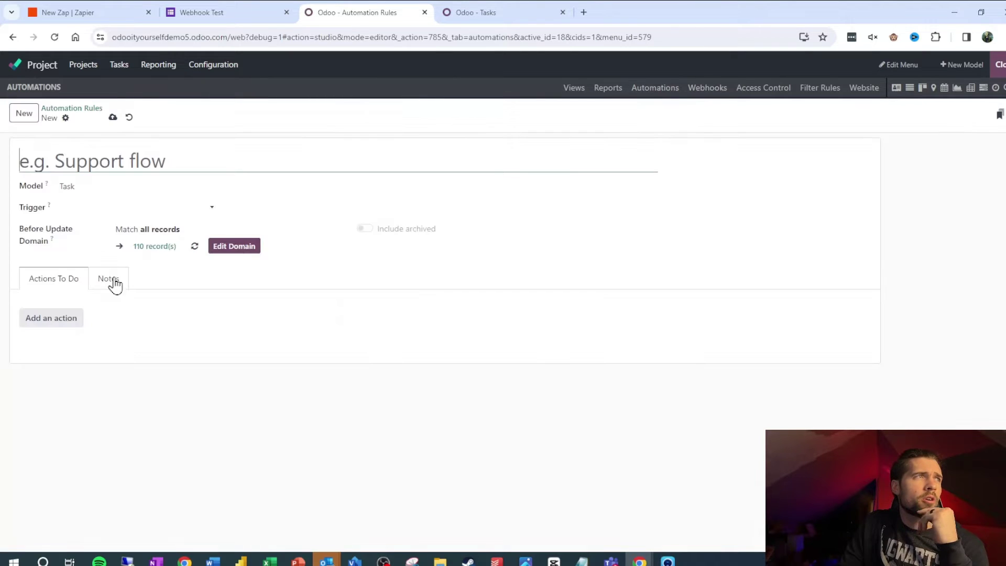
Step: Set the trigger to On webhook and save the rule as 'New Survey Filled Out Follow Up'
{"action": "left_click", "coordinate": [159, 211]}
{"action": "scroll", "coordinate": [186, 363], "scroll_direction": "down", "scroll_amount": 1}
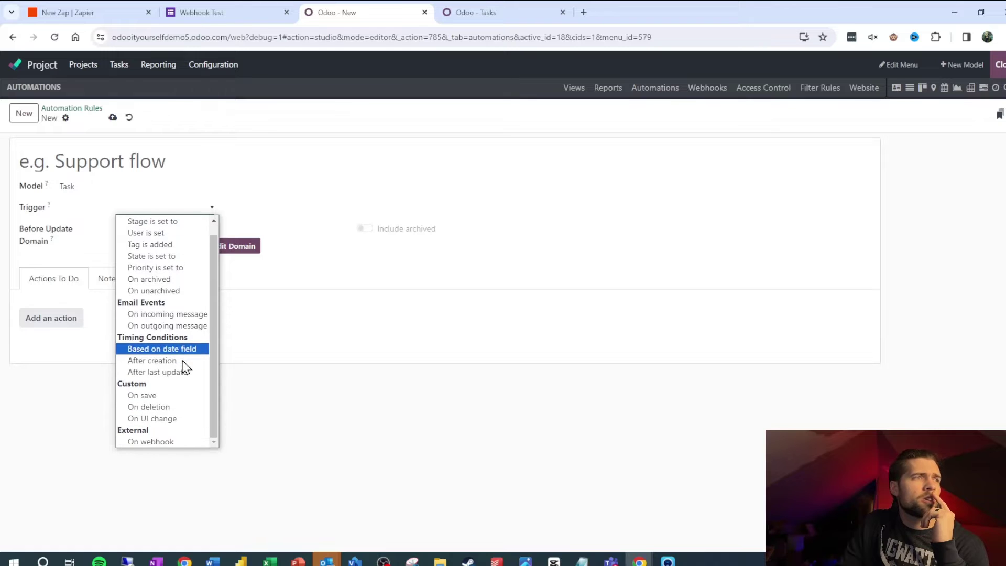
{"action": "left_click", "coordinate": [168, 441]}
{"action": "left_click", "coordinate": [155, 162]}
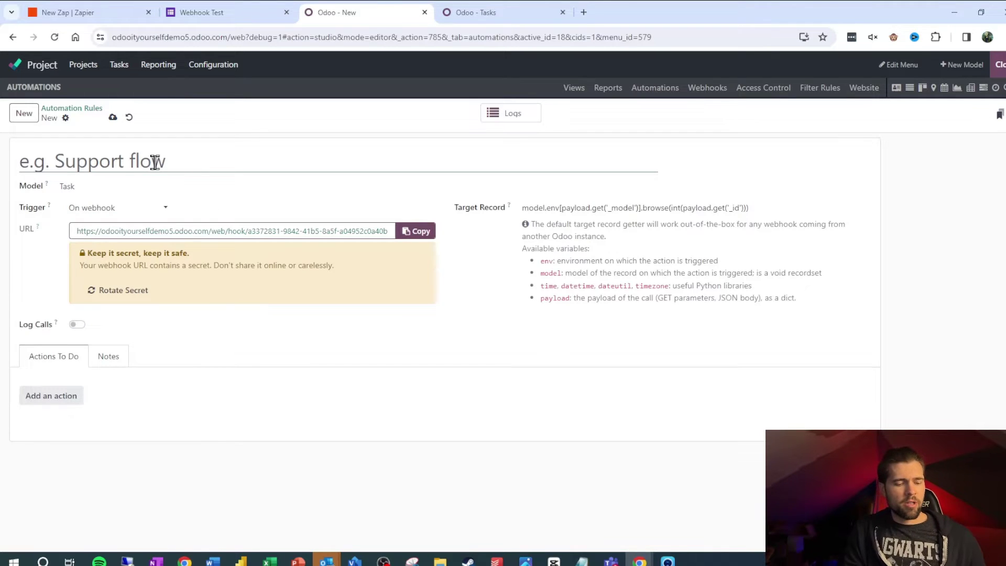
{"action": "type", "text": "New Survey F"}
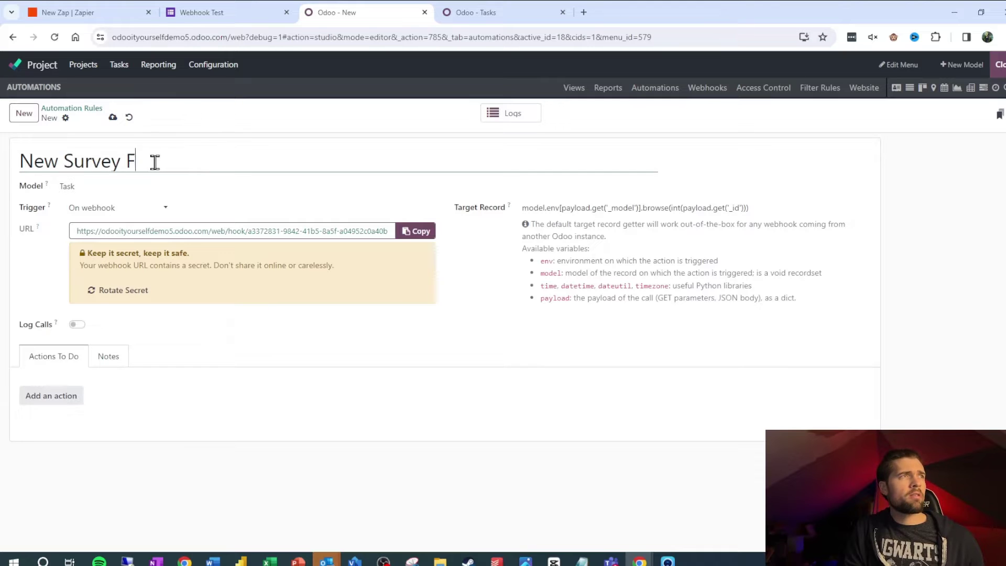
{"action": "type", "text": "illed Out Foll"}
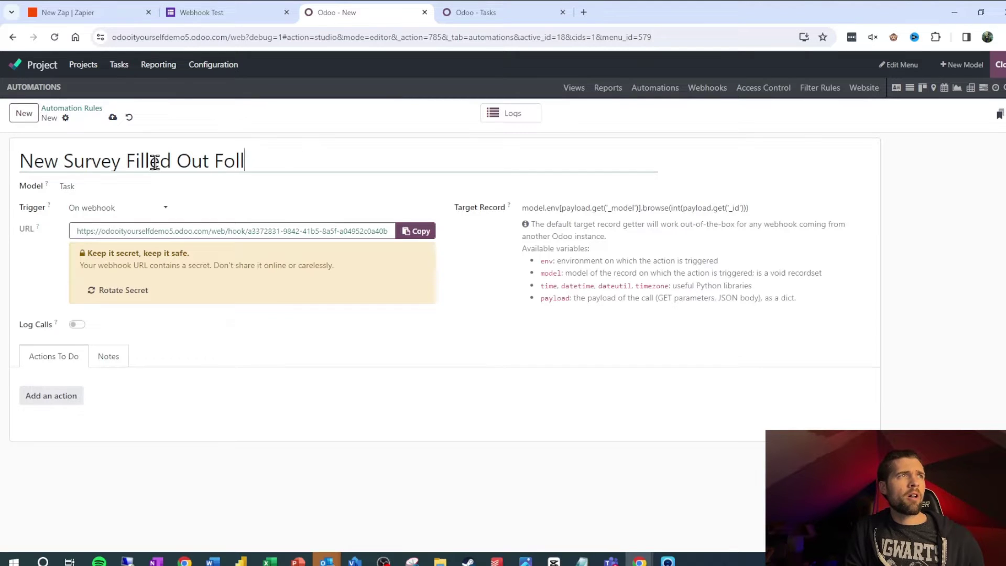
{"action": "type", "text": "ow Up"}
{"action": "key", "text": "alt+s"}
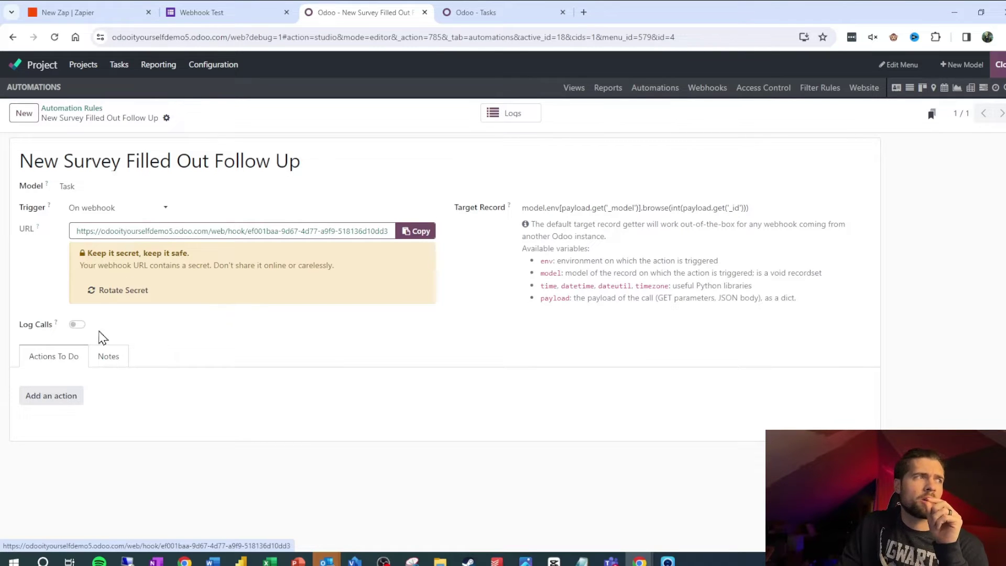
Step: Enable Log Calls and add a Create Record action to the rule
{"action": "left_click", "coordinate": [78, 326]}
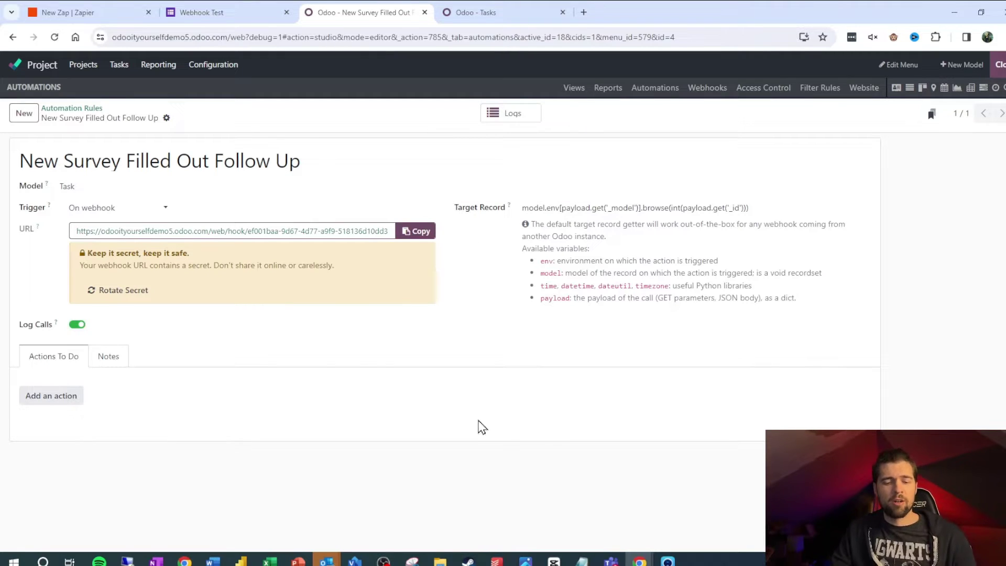
{"action": "left_click", "coordinate": [75, 403]}
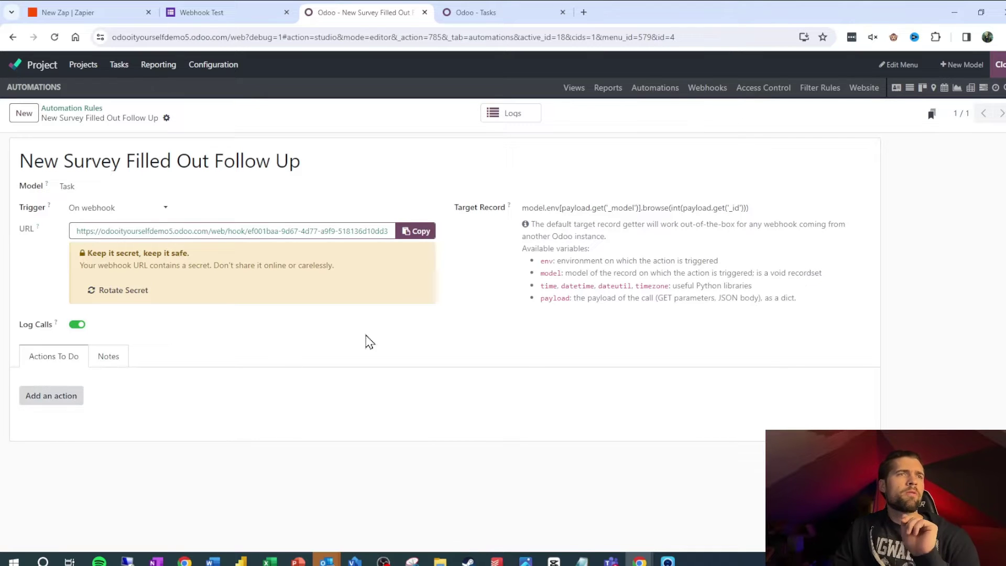
{"action": "left_click", "coordinate": [610, 241]}
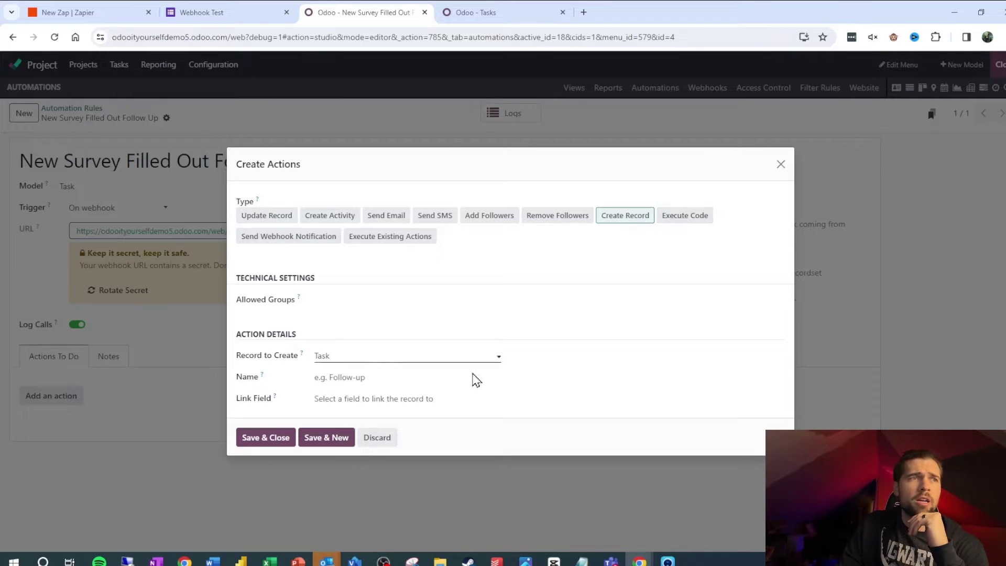
Step: Replace the action's template with Execute Code creating task 'Please follow up on new survey.', then save
{"action": "left_click", "coordinate": [693, 219]}
{"action": "left_click", "coordinate": [462, 428]}
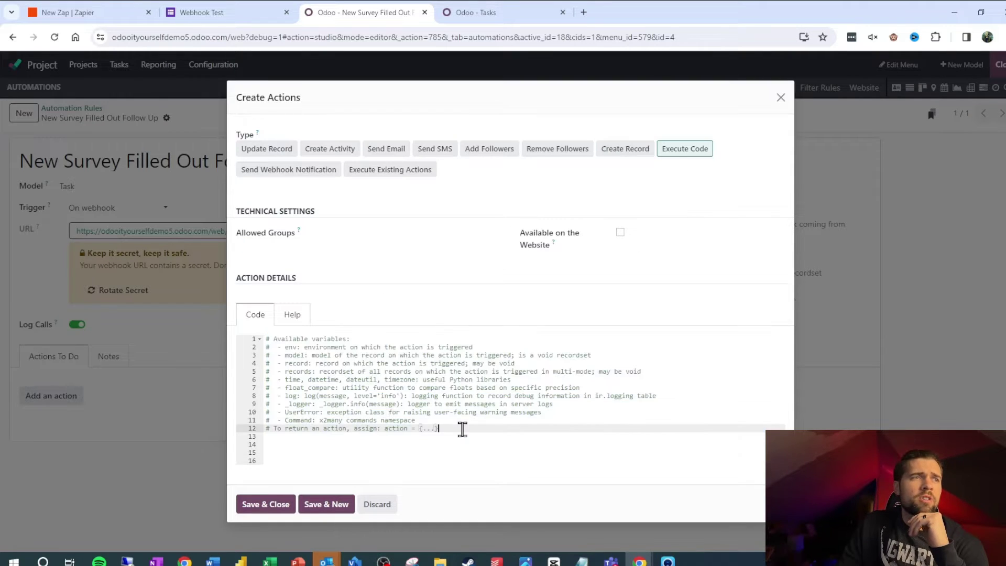
{"action": "key", "text": "ctrl+a"}
{"action": "key", "text": "BackSpace"}
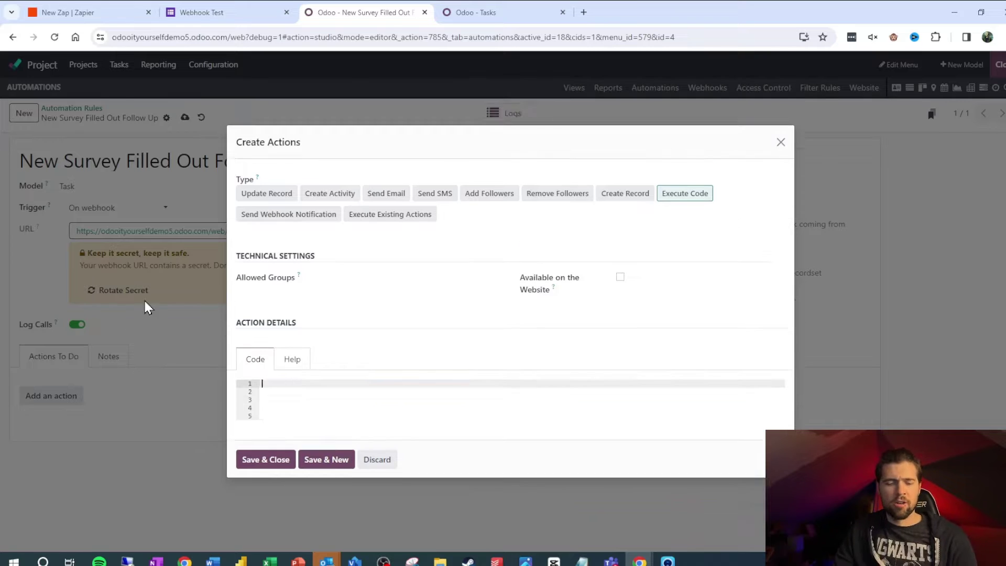
{"action": "type", "text": "env['project.task'].create({   'name':'Please follow up on new survey.',   'project_id':18   })"}
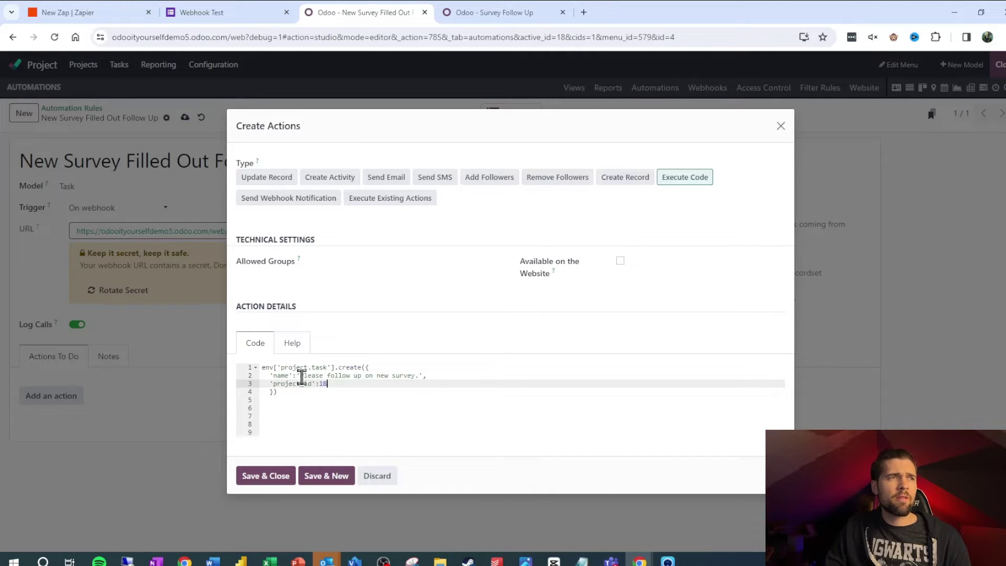
{"action": "left_click_drag", "start_coordinate": [300, 376], "coordinate": [376, 376]}
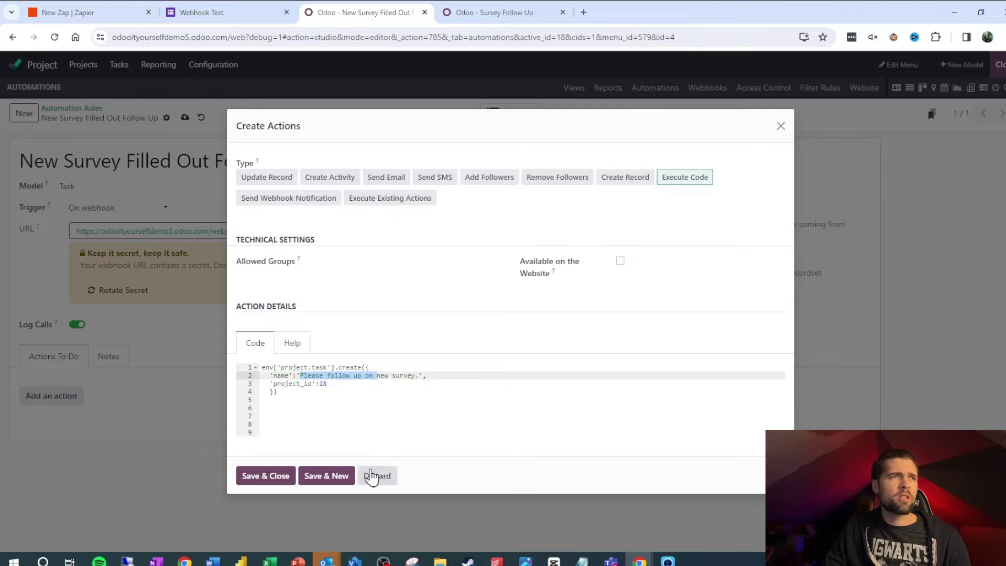
{"action": "left_click", "coordinate": [265, 475]}
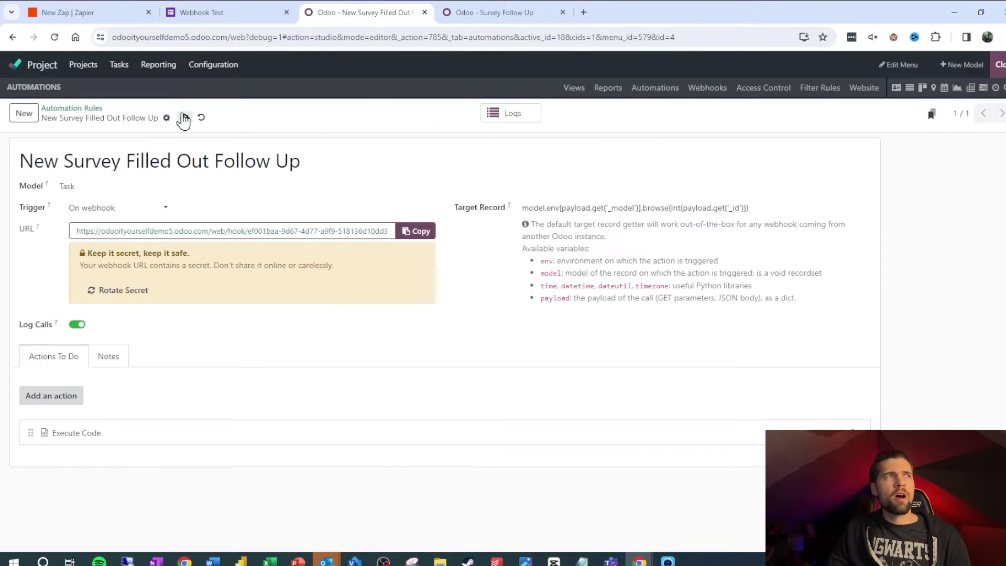
{"action": "left_click", "coordinate": [184, 117]}
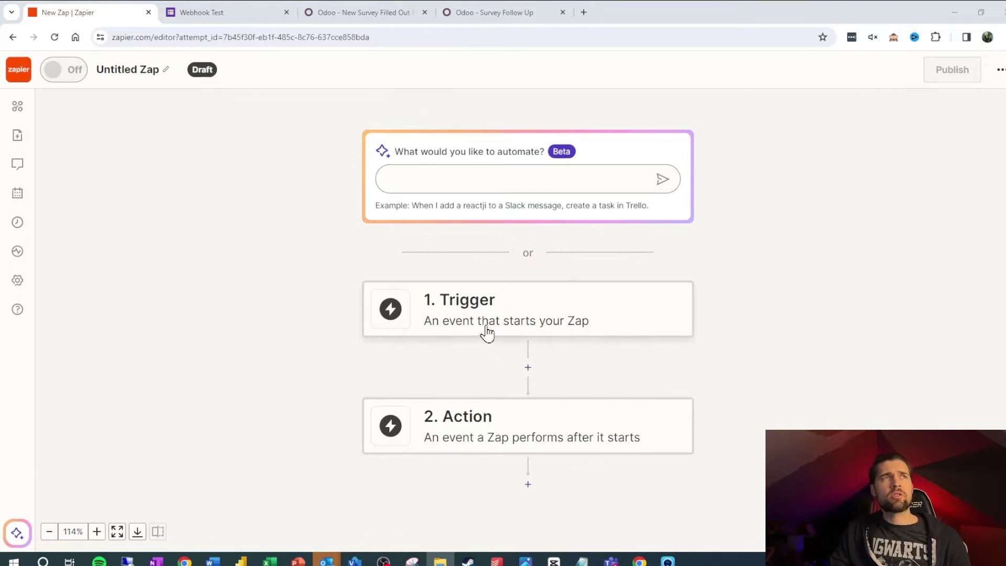
{"action": "left_click", "coordinate": [241, 11]}
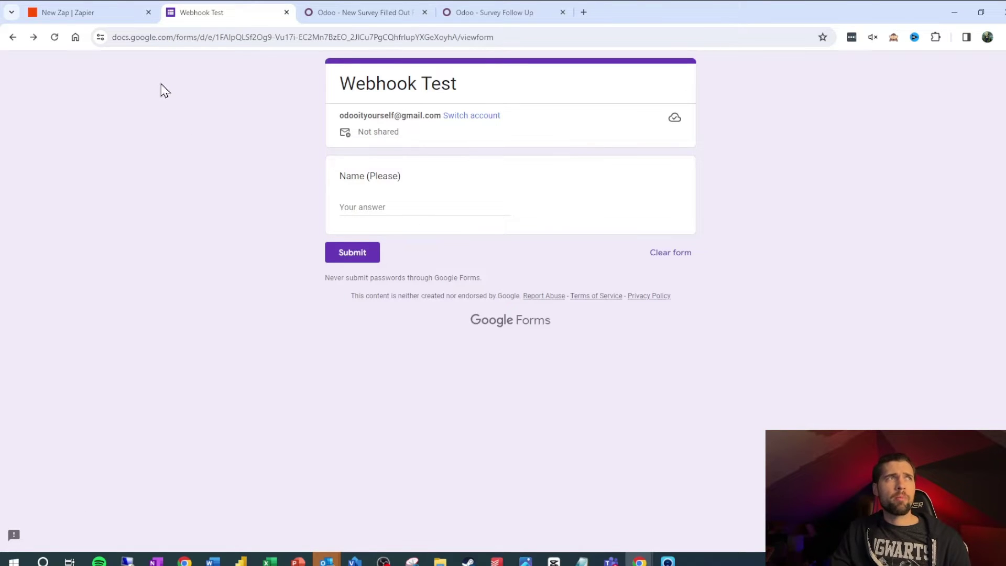
{"action": "left_click", "coordinate": [94, 10]}
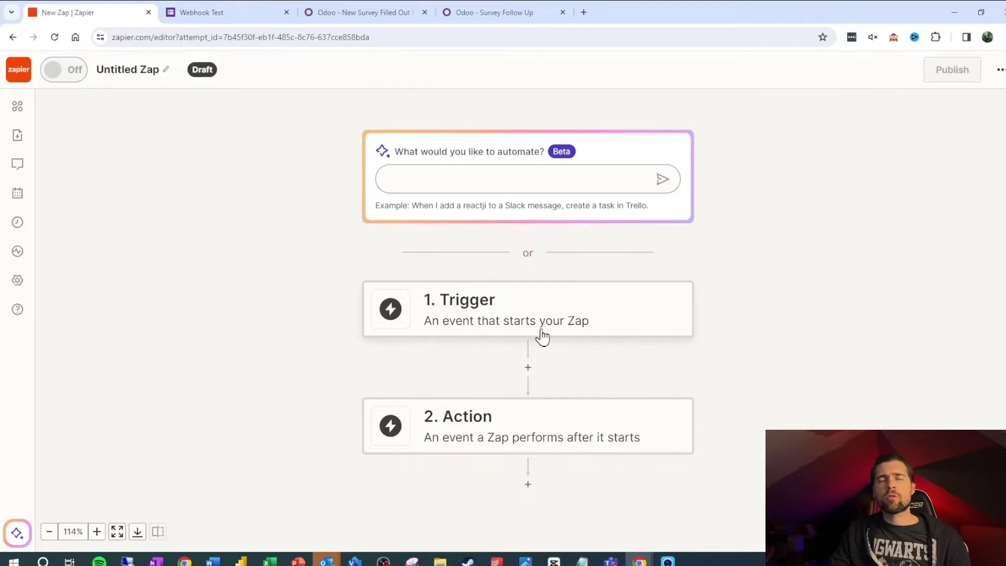
{"action": "left_click", "coordinate": [228, 11]}
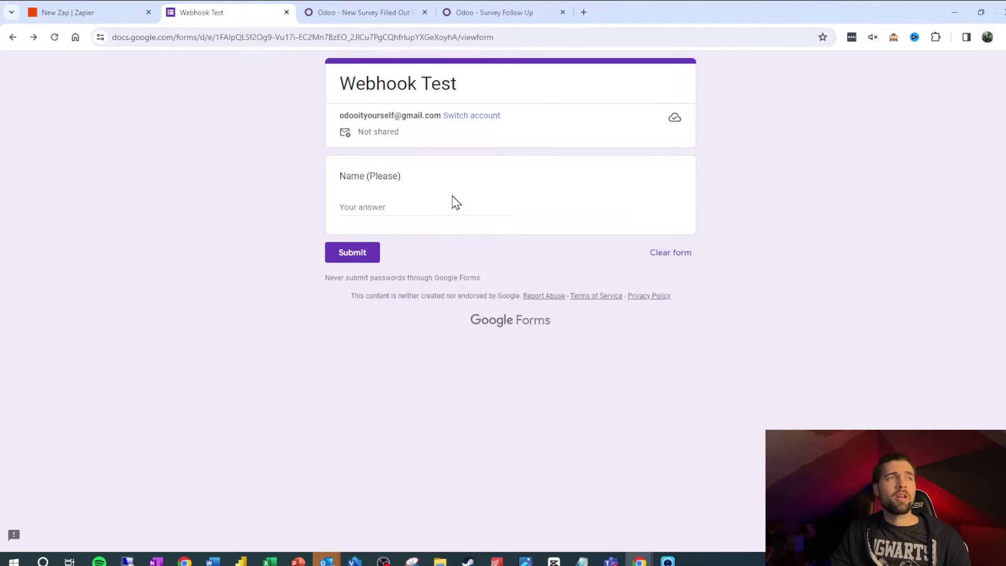
{"action": "left_click", "coordinate": [36, 15]}
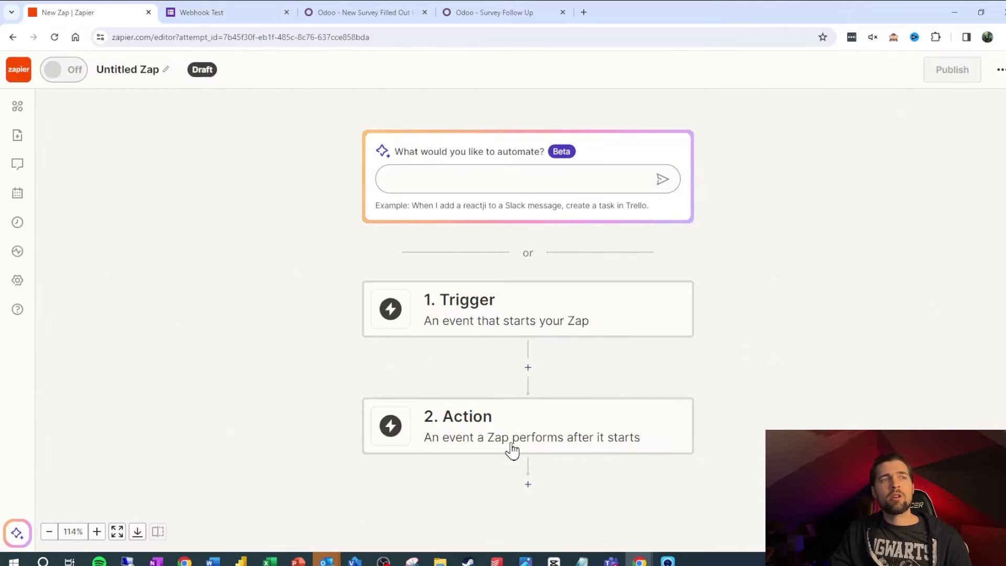
{"action": "left_click", "coordinate": [377, 12]}
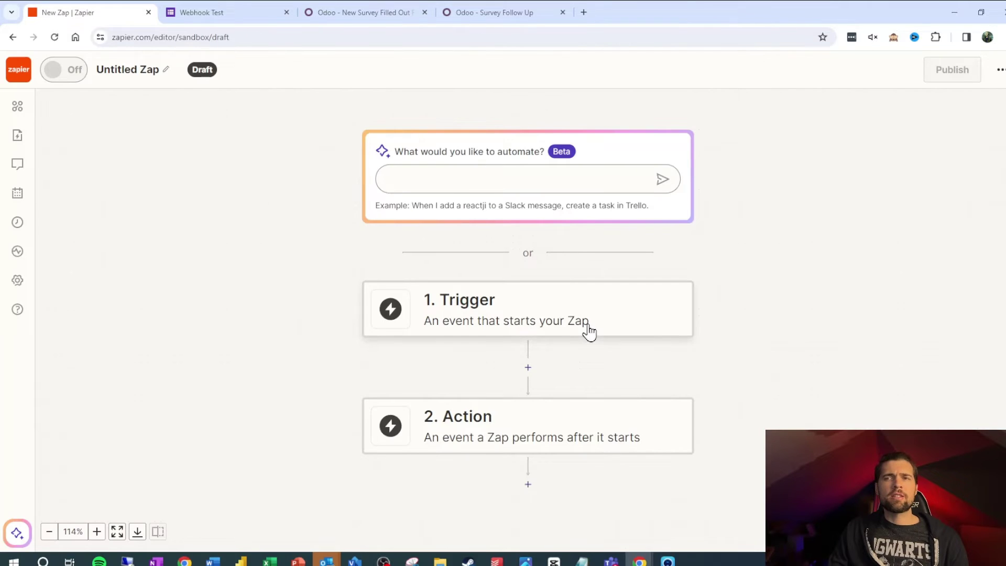
Step: Set the zap trigger to Google Forms with the New Form Response event
{"action": "left_click", "coordinate": [589, 329]}
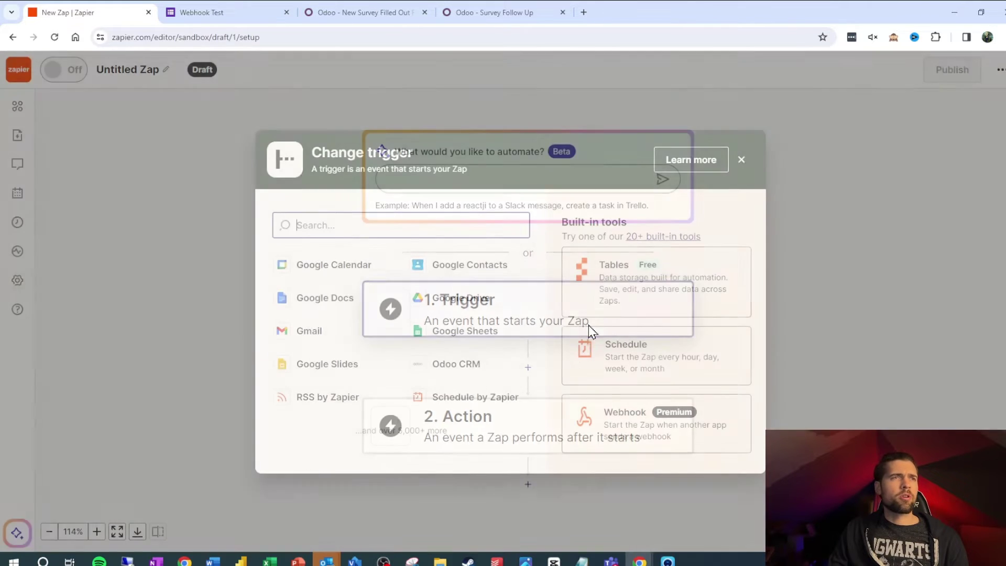
{"action": "type", "text": "t"}
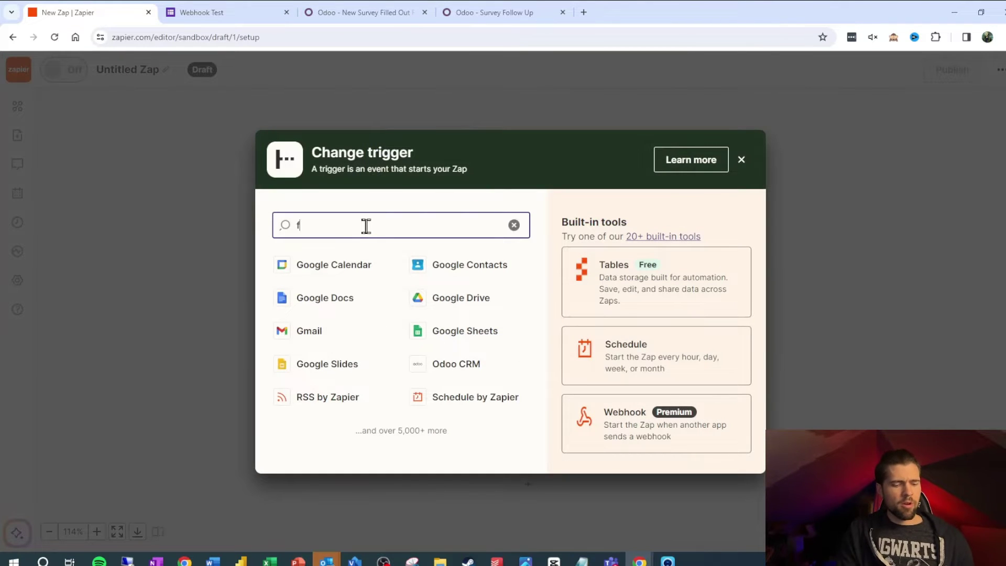
{"action": "key", "text": "BackSpace"}
{"action": "type", "text": "google forms"}
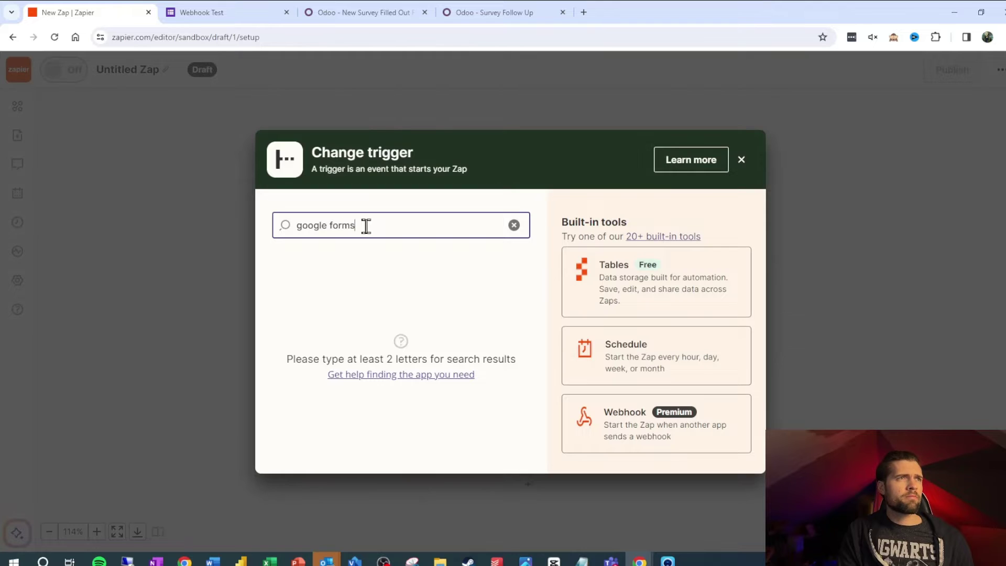
{"action": "left_click", "coordinate": [352, 273]}
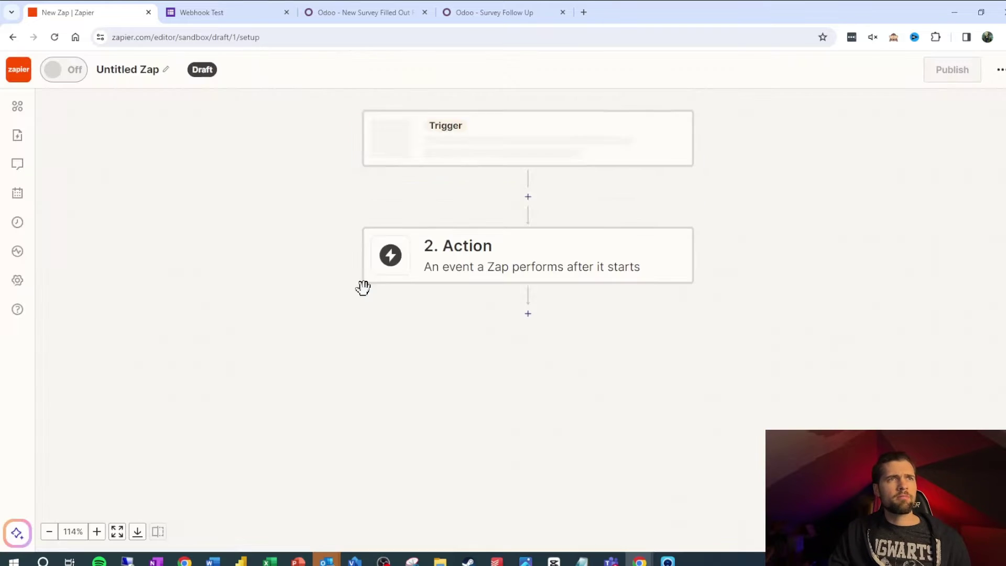
{"action": "left_click", "coordinate": [833, 245]}
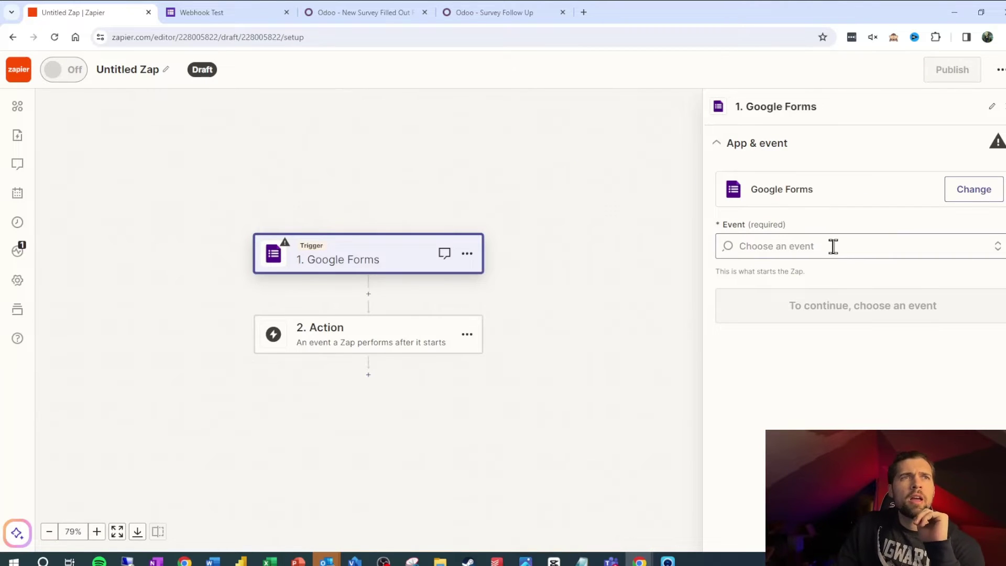
{"action": "left_click", "coordinate": [828, 295]}
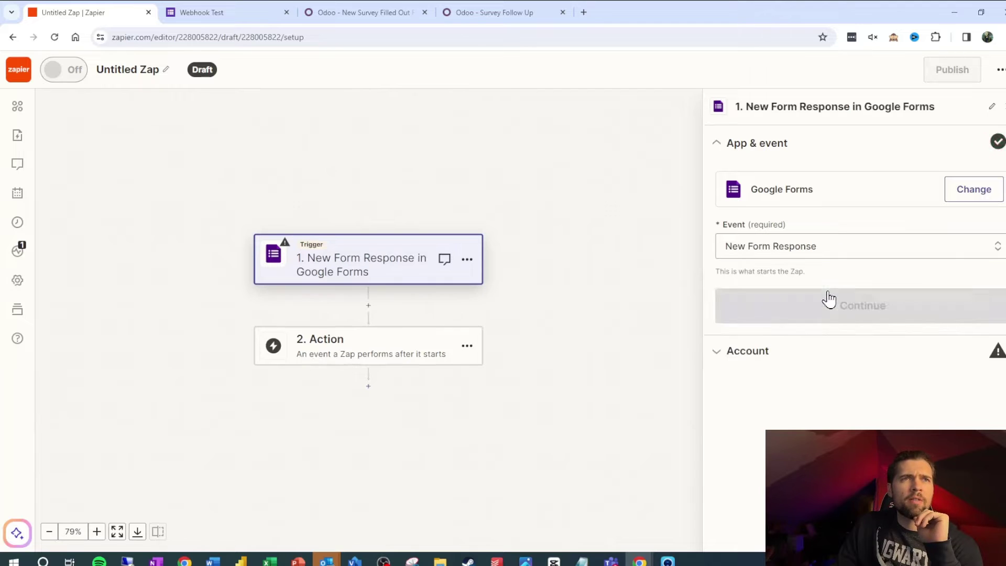
{"action": "left_click", "coordinate": [852, 306]}
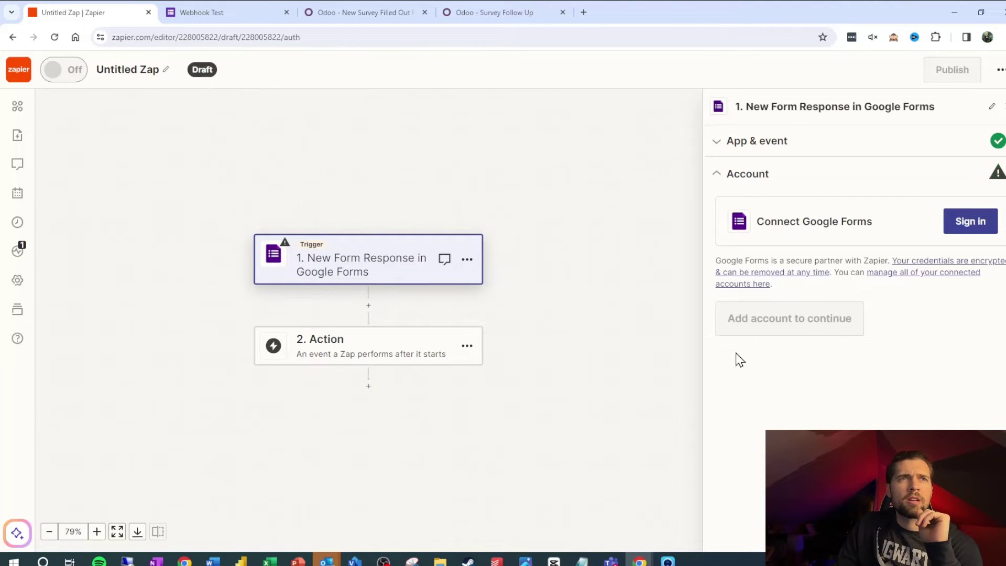
Step: Sign in and allow Zapier access to the chosen Google account
{"action": "left_click", "coordinate": [972, 222]}
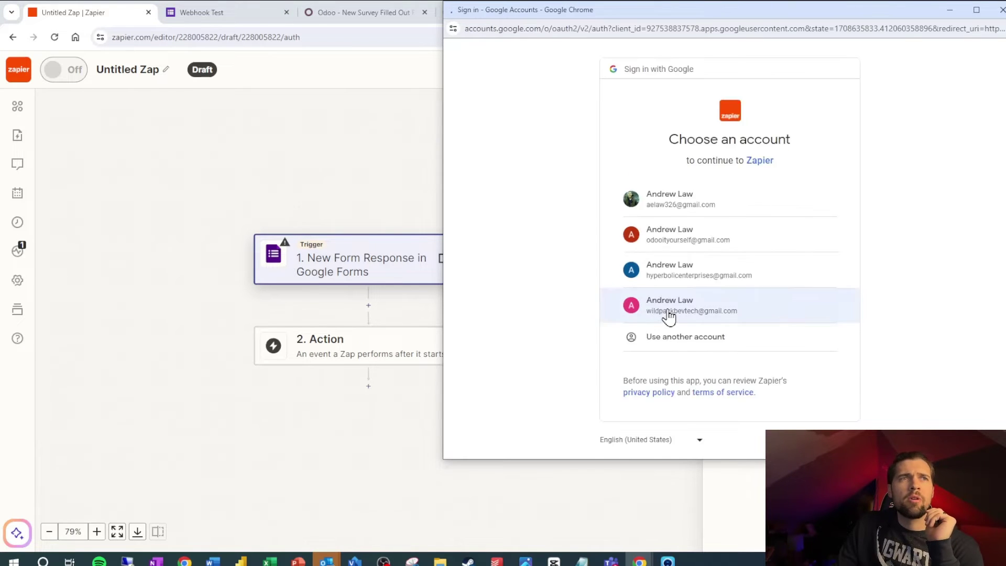
{"action": "left_click", "coordinate": [705, 317]}
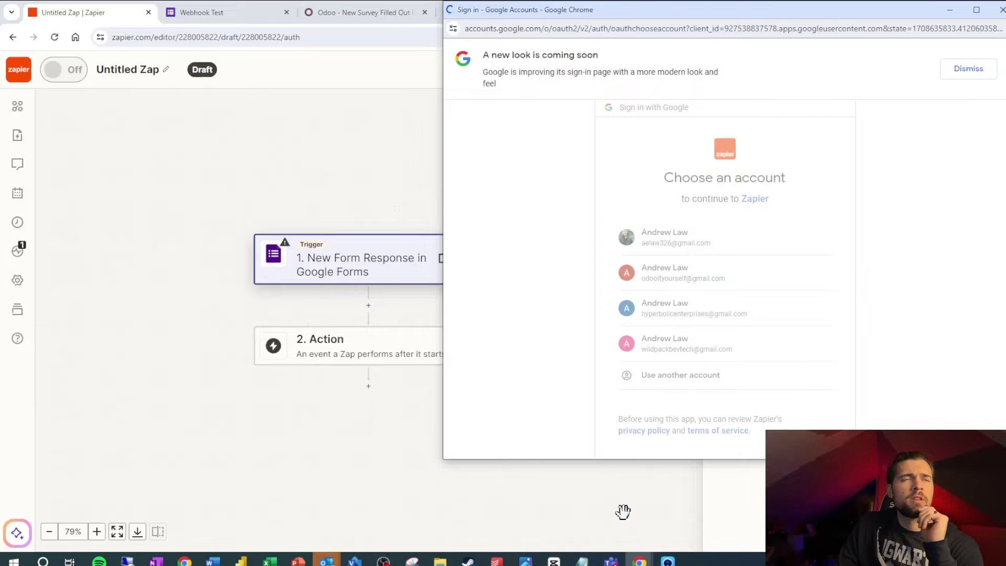
{"action": "scroll", "coordinate": [702, 370], "scroll_direction": "down", "scroll_amount": 2}
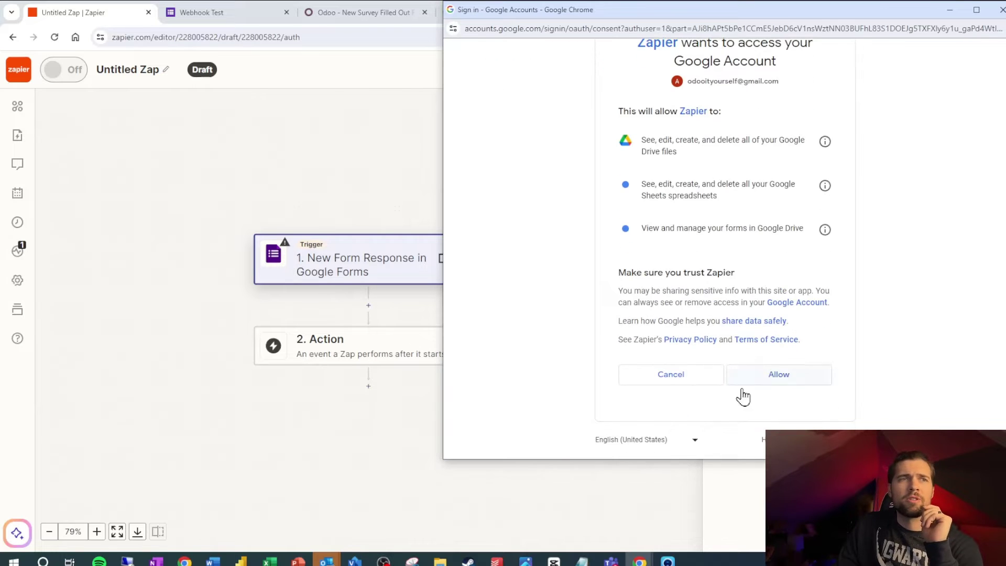
{"action": "left_click", "coordinate": [788, 376]}
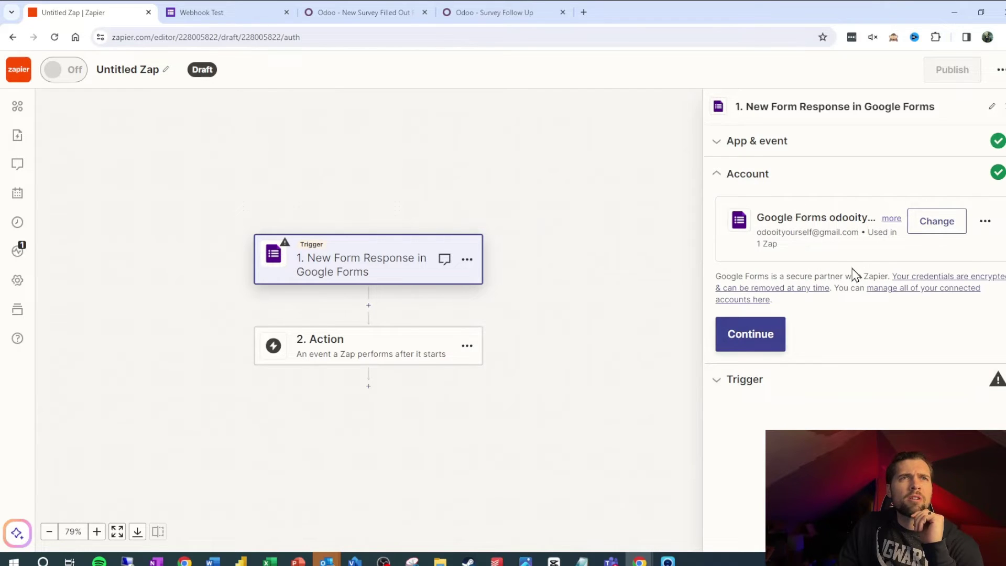
Step: Search for 'test' and select the Webhook Test form as the trigger's form
{"action": "left_click", "coordinate": [759, 389]}
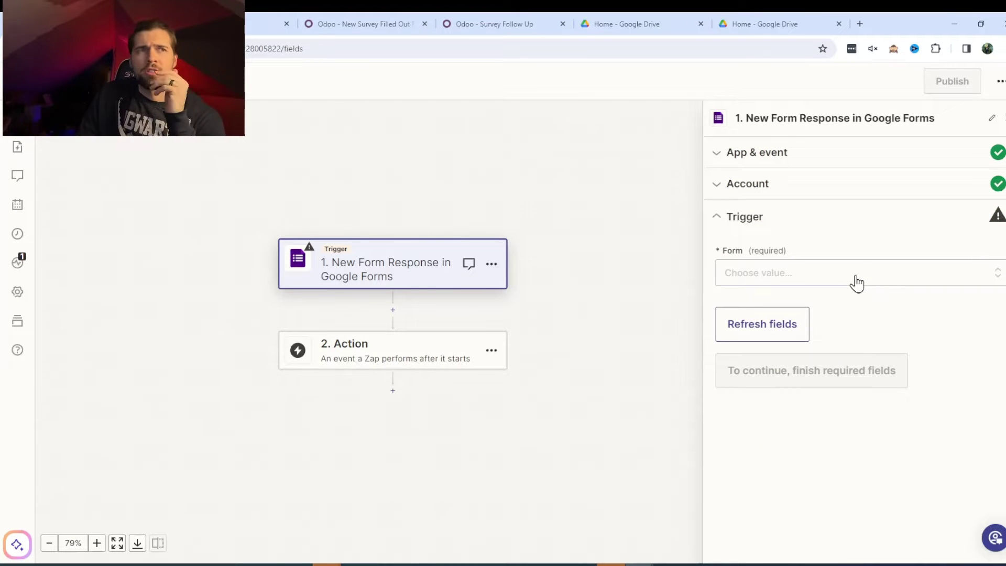
{"action": "left_click", "coordinate": [772, 277]}
{"action": "left_click", "coordinate": [812, 484]}
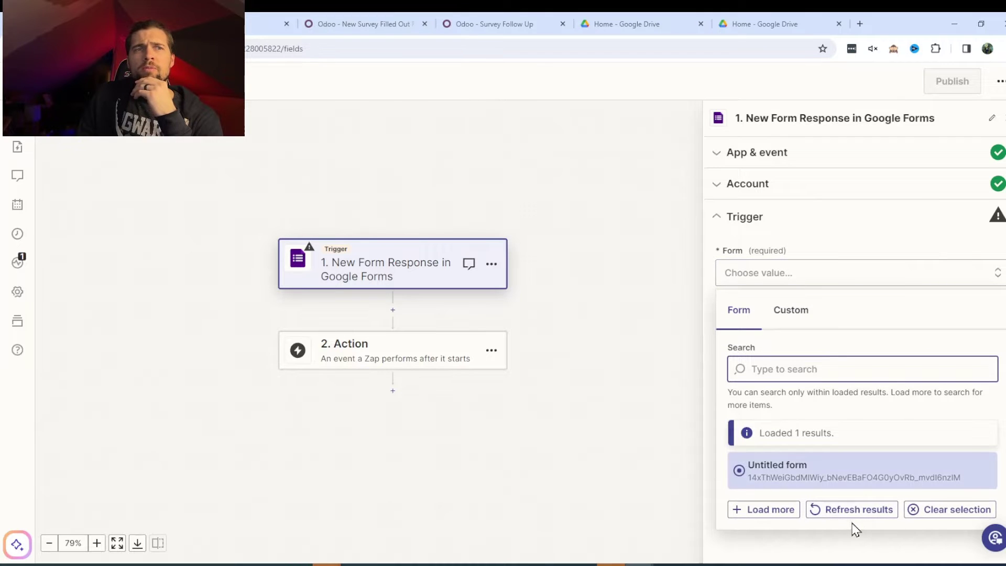
{"action": "left_click", "coordinate": [859, 515]}
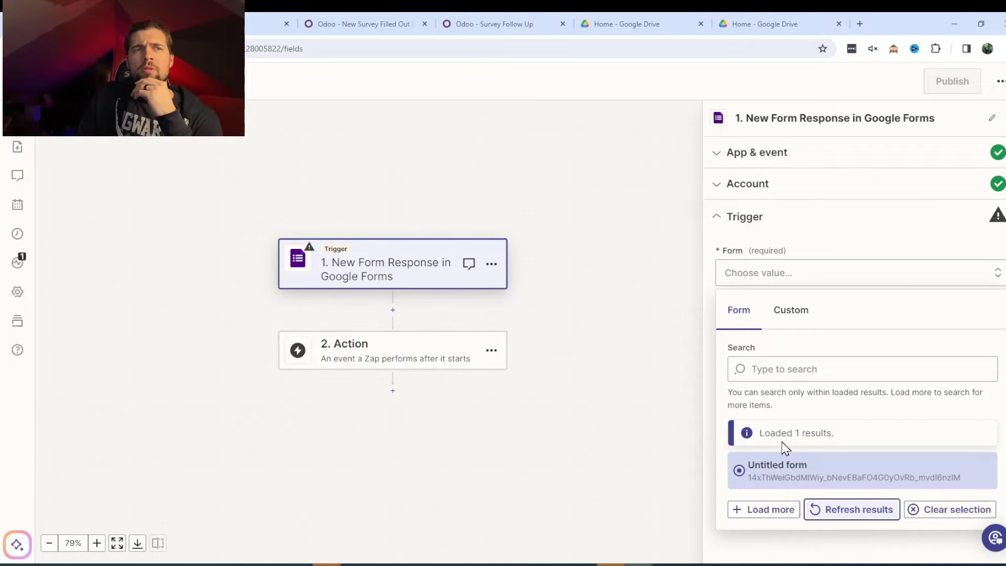
{"action": "left_click", "coordinate": [811, 361]}
{"action": "type", "text": "test"}
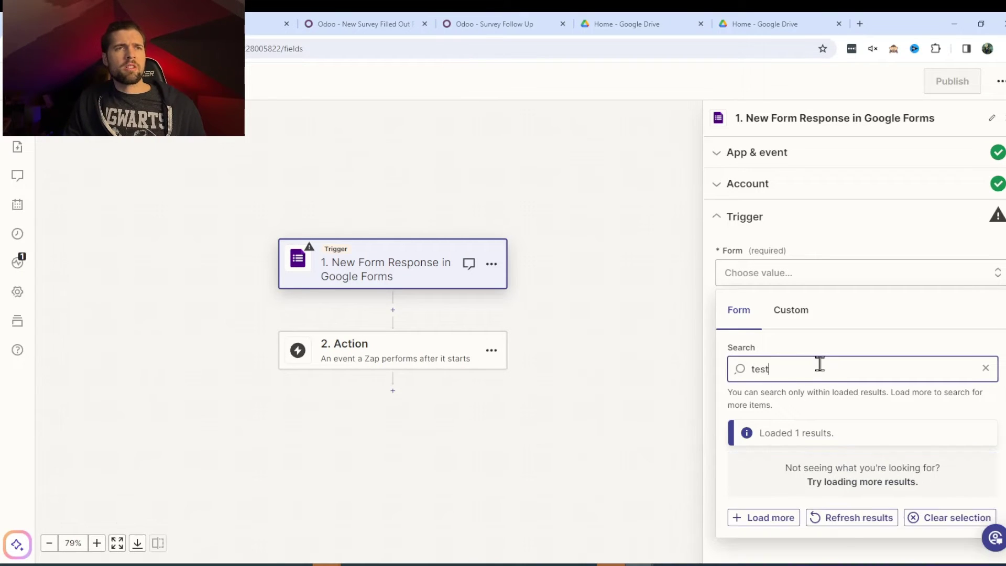
{"action": "left_click", "coordinate": [855, 523]}
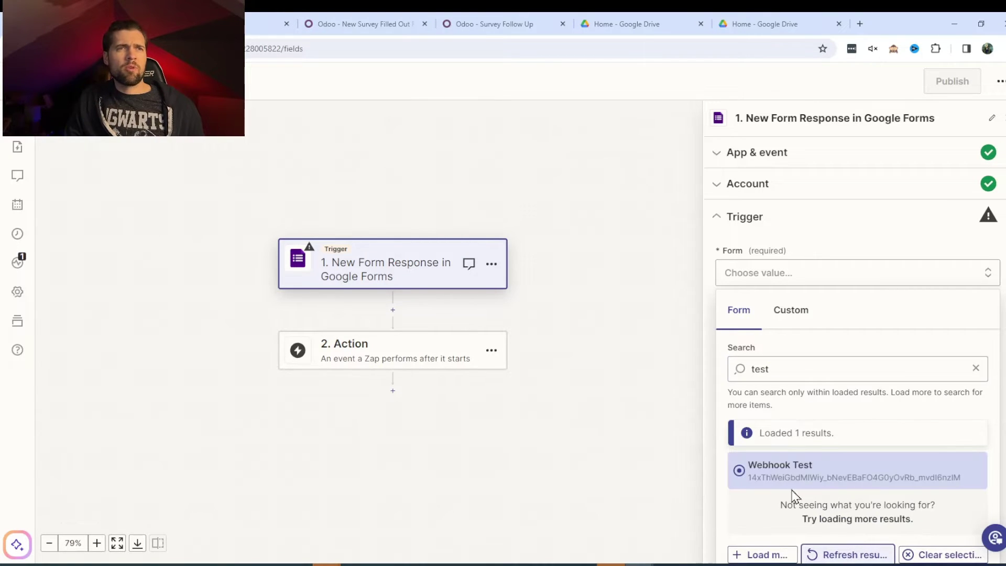
{"action": "left_click", "coordinate": [768, 484]}
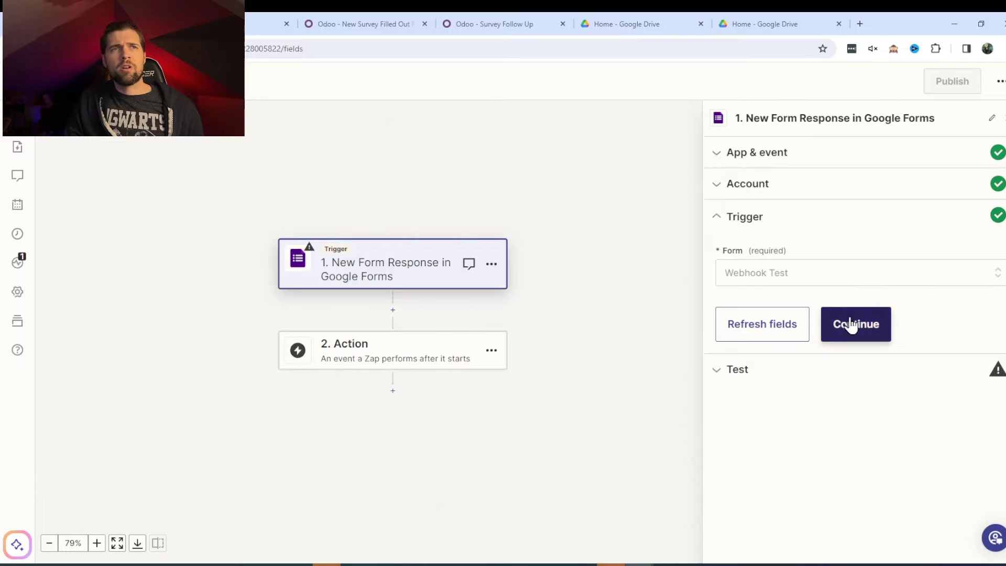
Step: Run the trigger test, which loads sample record Form Response A
{"action": "left_click", "coordinate": [851, 325]}
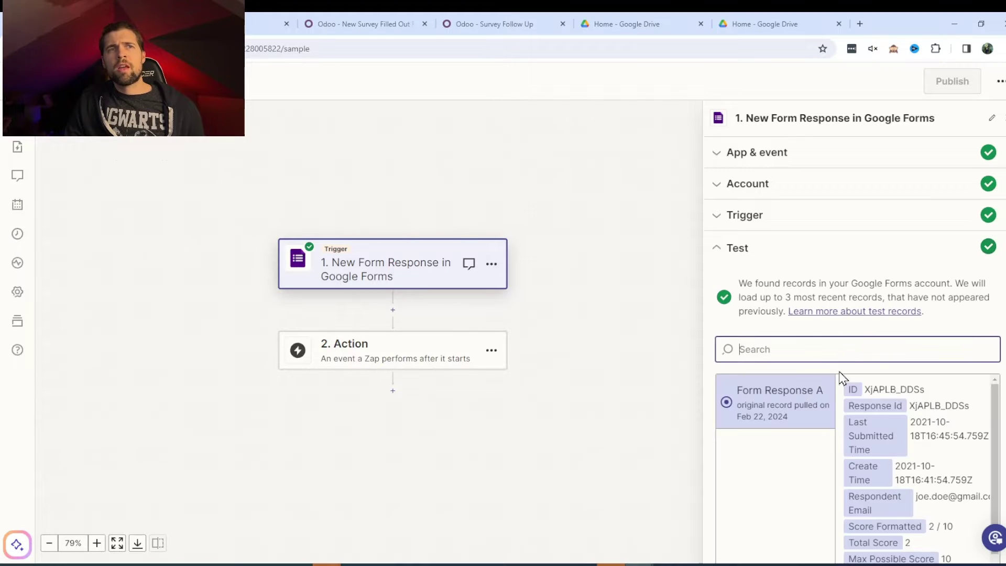
{"action": "scroll", "coordinate": [849, 293], "scroll_direction": "down", "scroll_amount": 2}
{"action": "scroll", "coordinate": [813, 326], "scroll_direction": "up", "scroll_amount": 2}
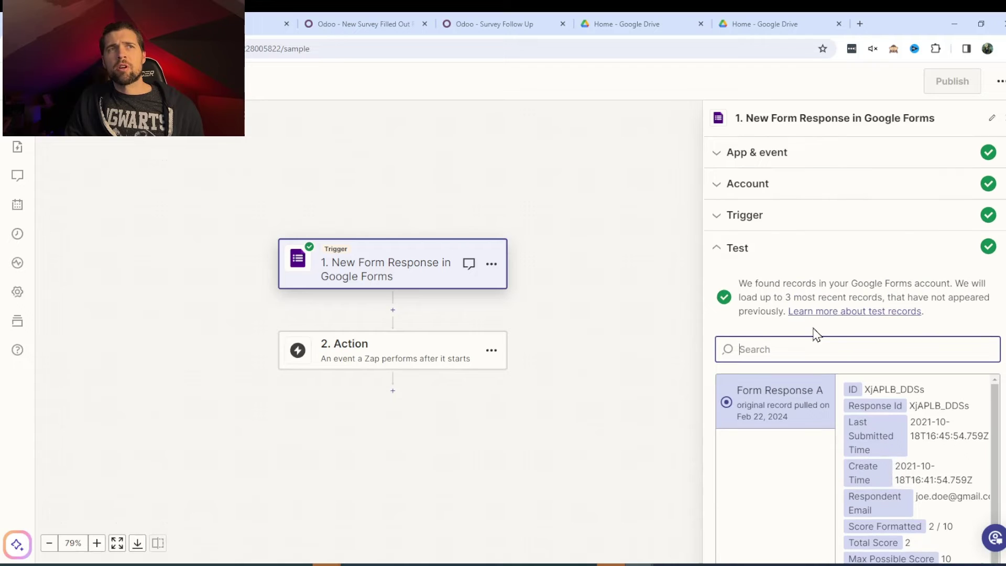
{"action": "scroll", "coordinate": [848, 289], "scroll_direction": "down", "scroll_amount": 2}
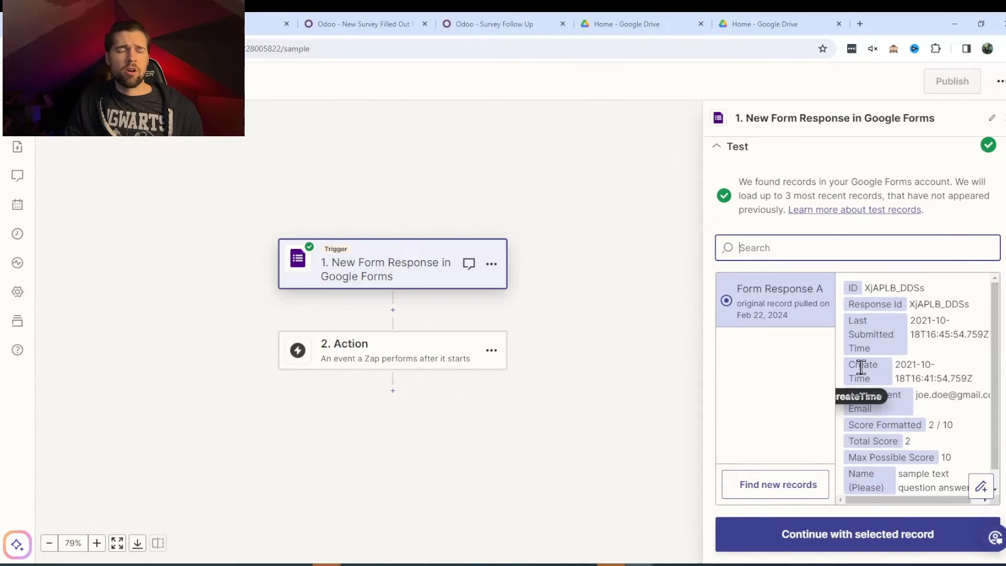
Step: Continue with the sample record and make the action a Webhooks by Zapier POST event
{"action": "left_click", "coordinate": [849, 533]}
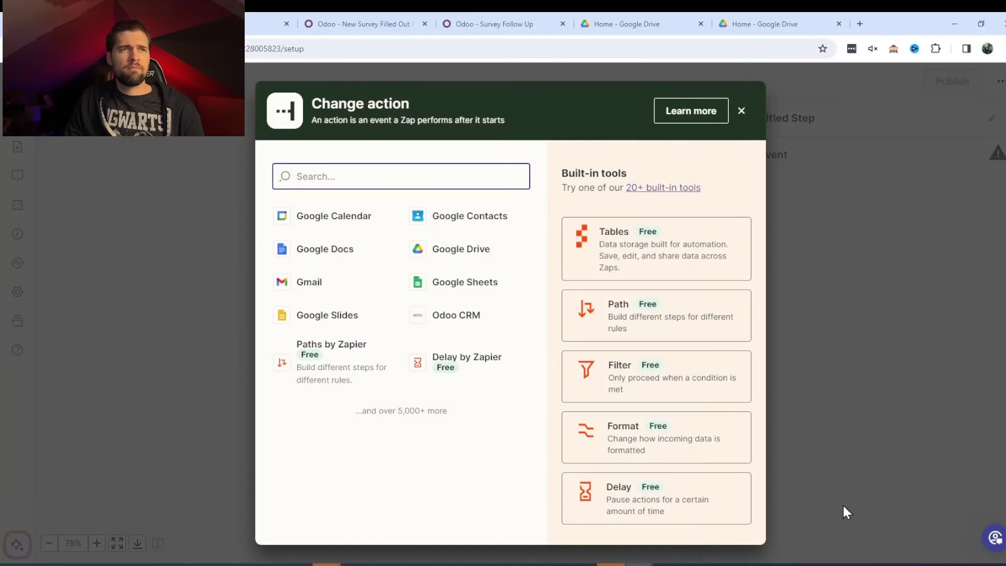
{"action": "left_click", "coordinate": [741, 112]}
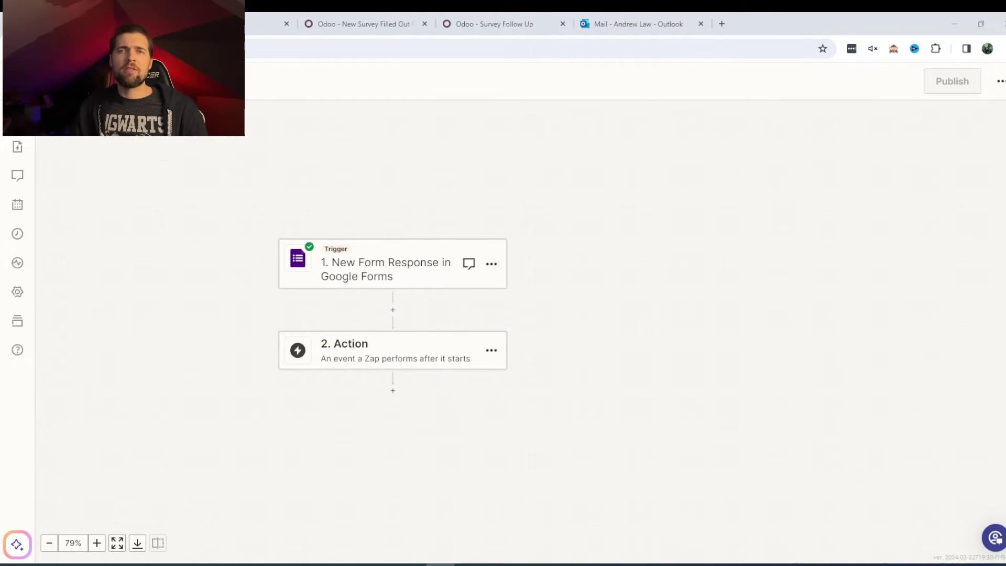
{"action": "left_click", "coordinate": [455, 347]}
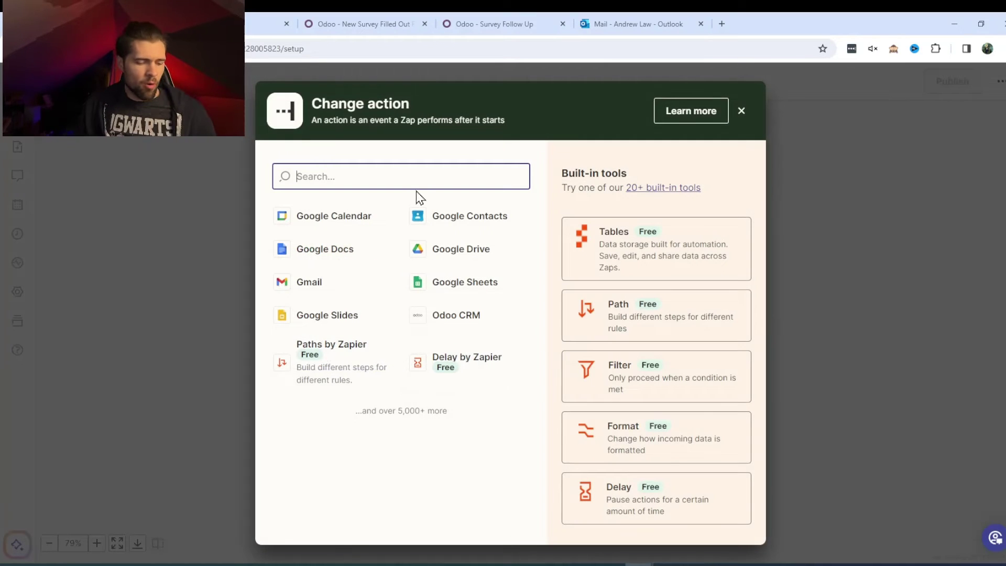
{"action": "type", "text": "webhook"}
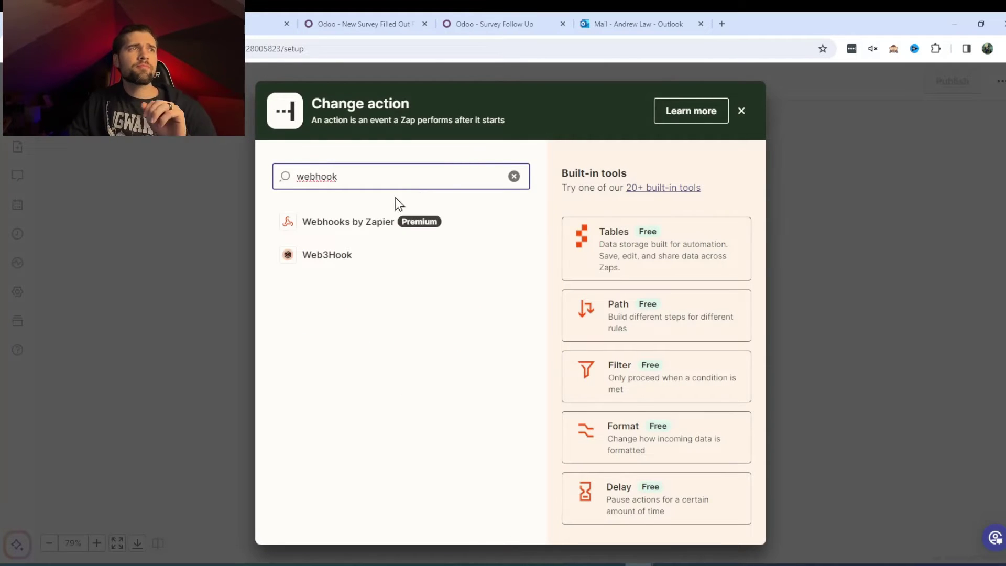
{"action": "left_click", "coordinate": [366, 230]}
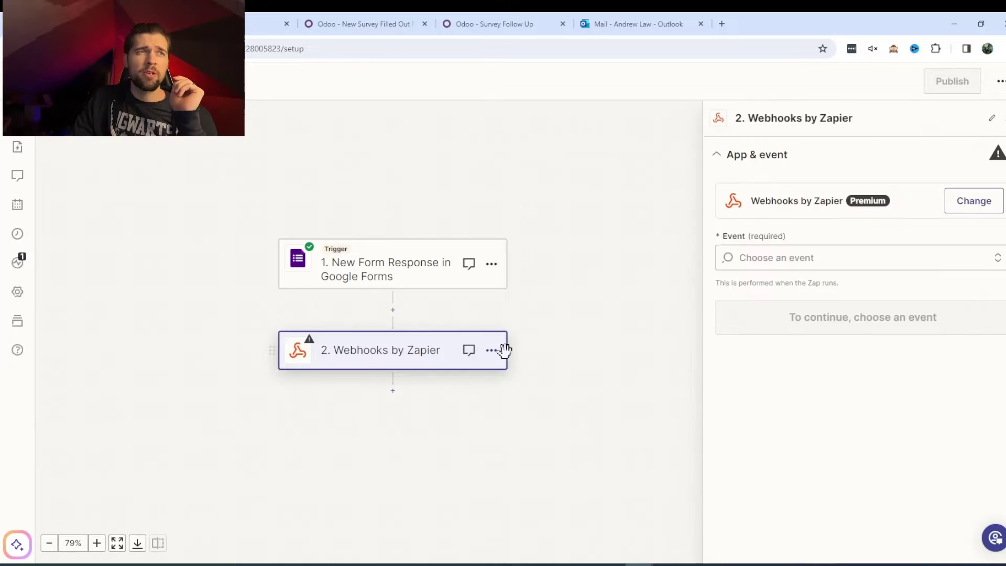
{"action": "left_click", "coordinate": [890, 261]}
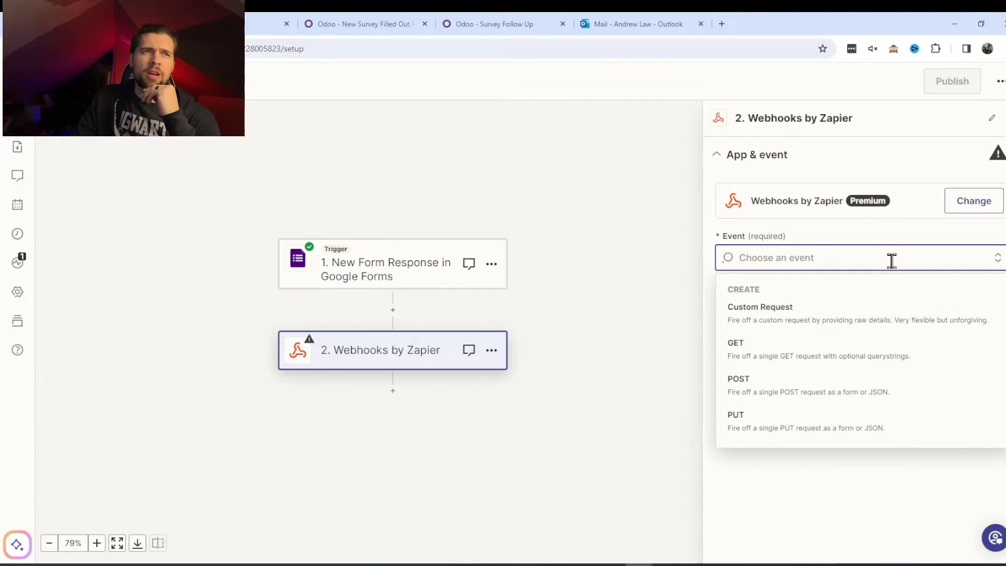
{"action": "left_click", "coordinate": [867, 402]}
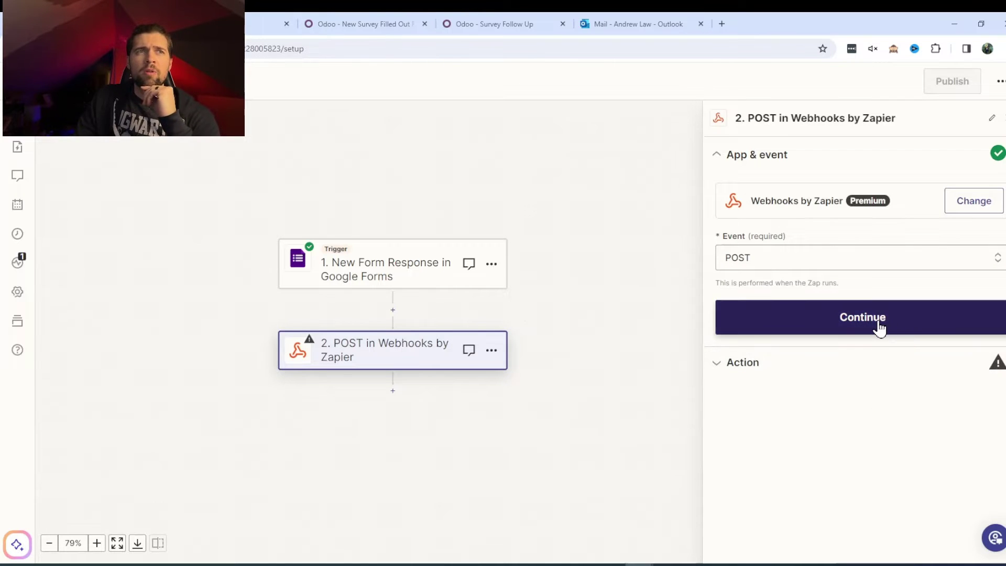
{"action": "left_click", "coordinate": [878, 328]}
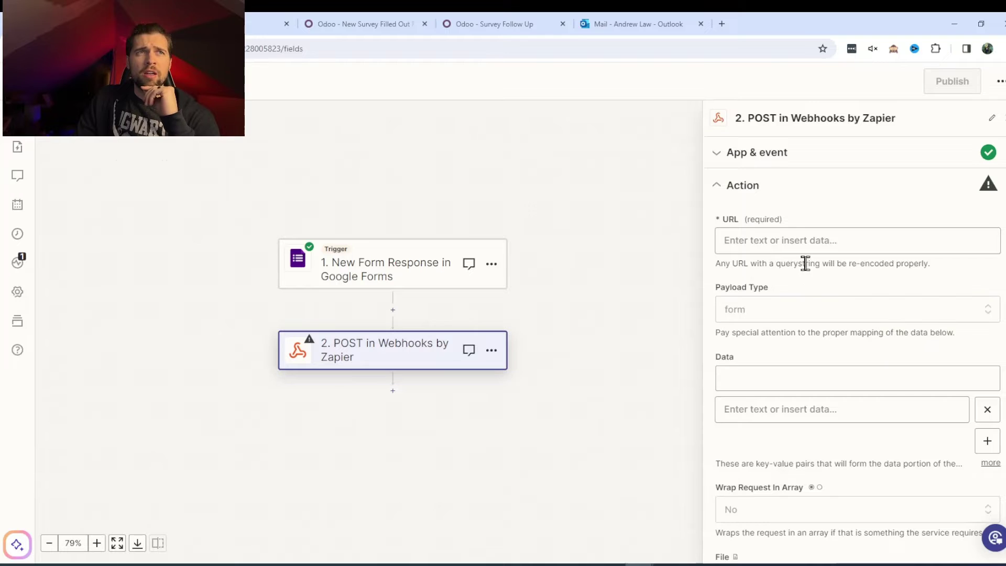
Step: Copy the Odoo rule's webhook URL and paste it into the POST step's URL field
{"action": "left_click", "coordinate": [813, 237]}
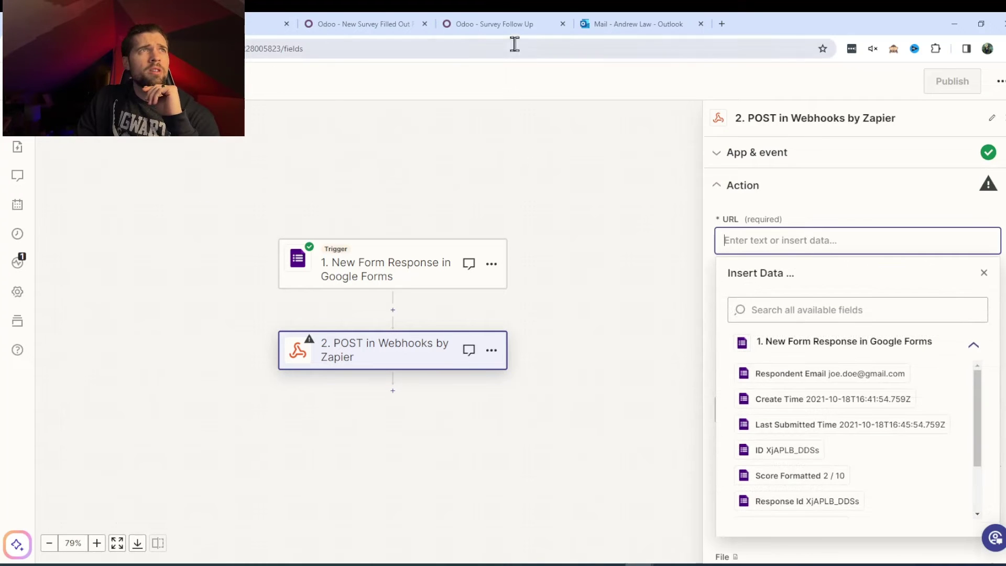
{"action": "left_click", "coordinate": [372, 22]}
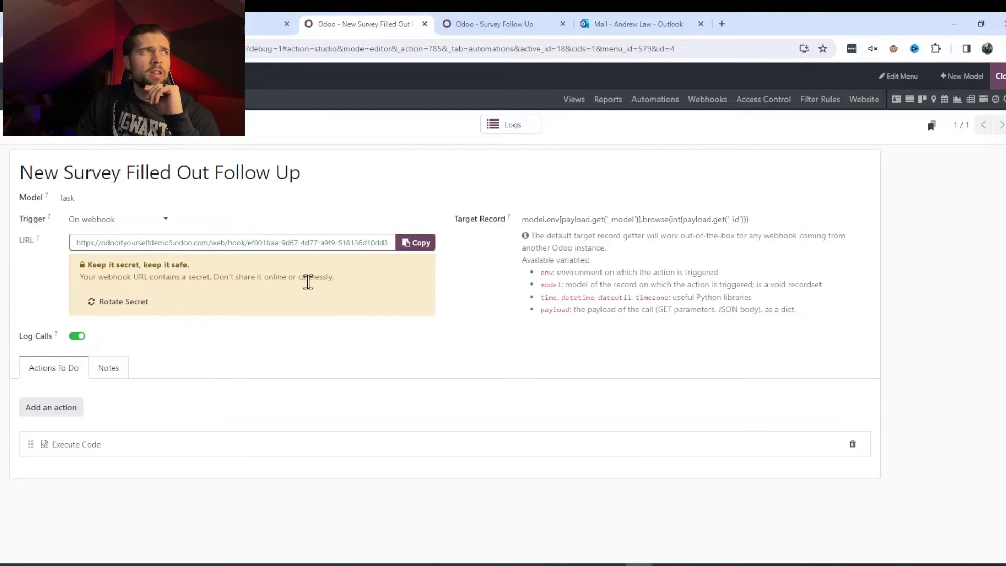
{"action": "left_click", "coordinate": [425, 252]}
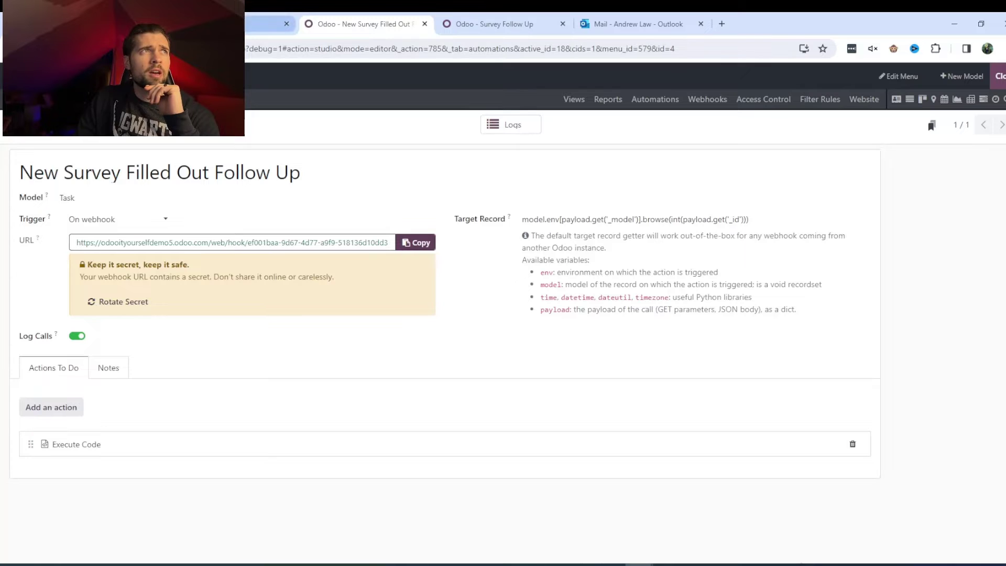
{"action": "left_click", "coordinate": [209, 24]}
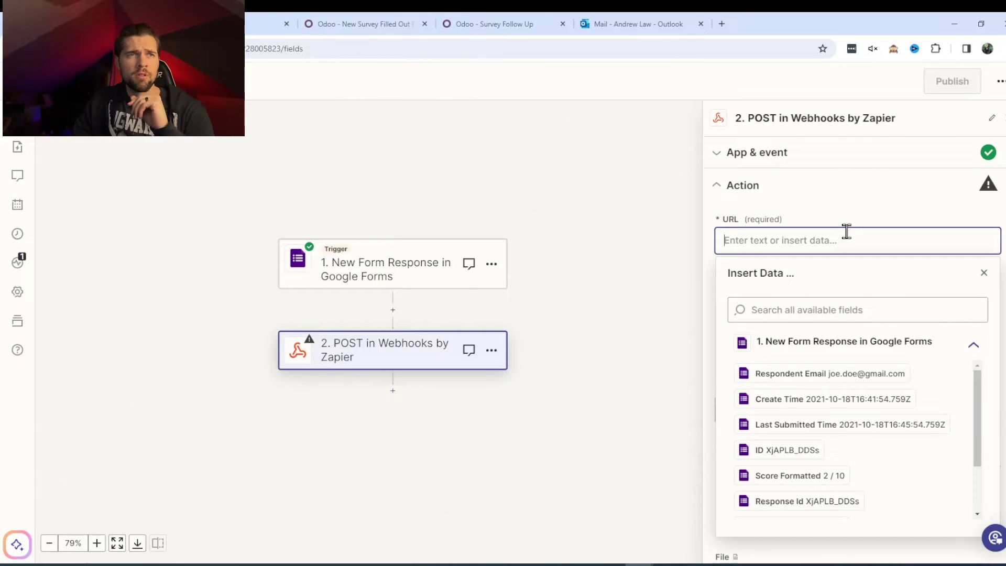
{"action": "key", "text": "ctrl+v"}
{"action": "left_click", "coordinate": [883, 207]}
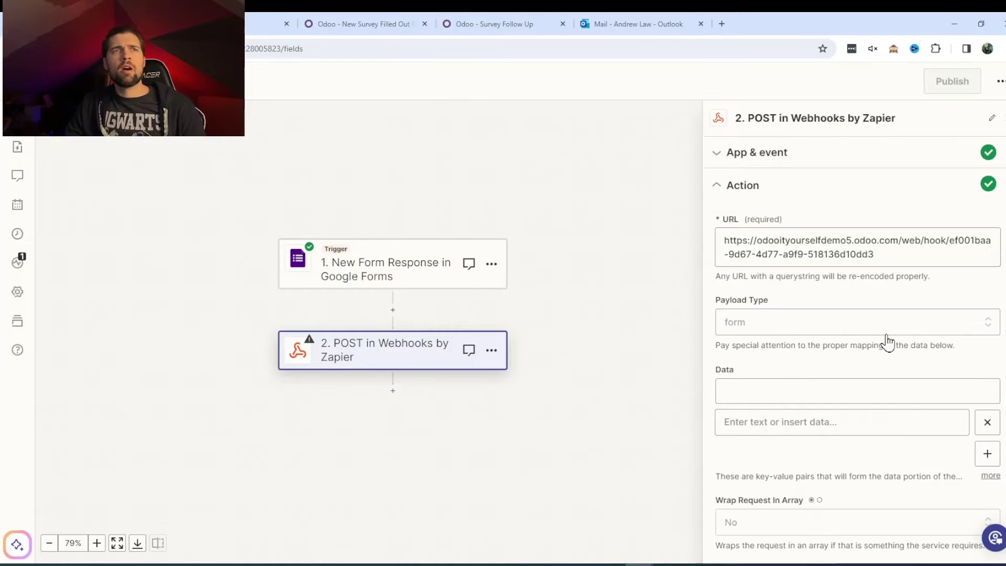
Step: Change the Payload Type from form to json
{"action": "left_click", "coordinate": [885, 334]}
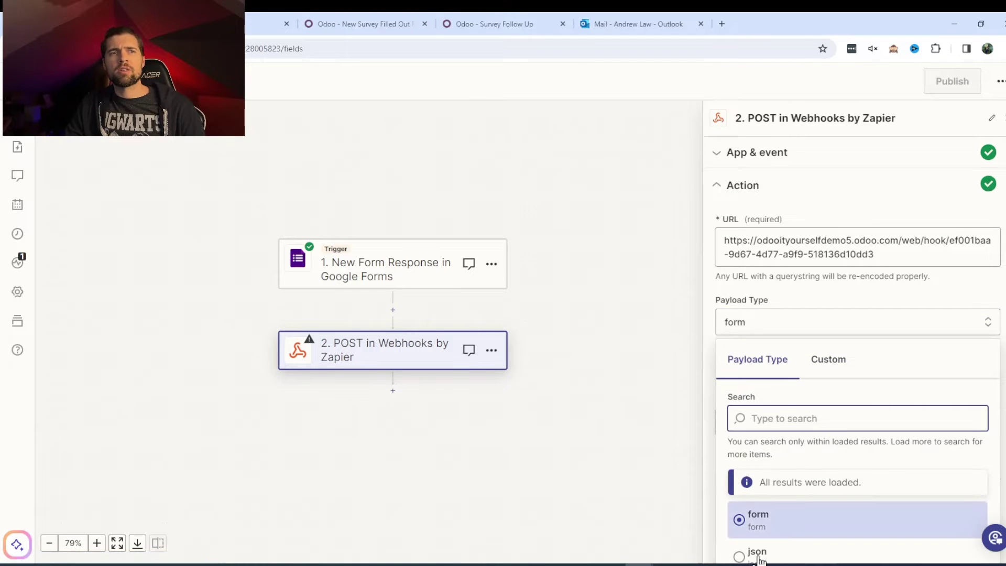
{"action": "left_click", "coordinate": [755, 554]}
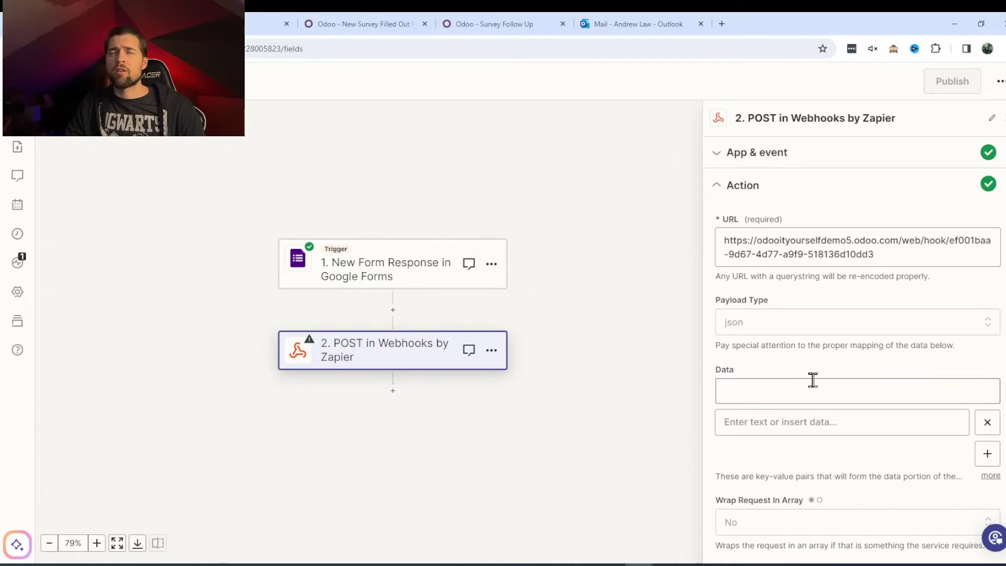
{"action": "scroll", "coordinate": [819, 381], "scroll_direction": "down", "scroll_amount": 2}
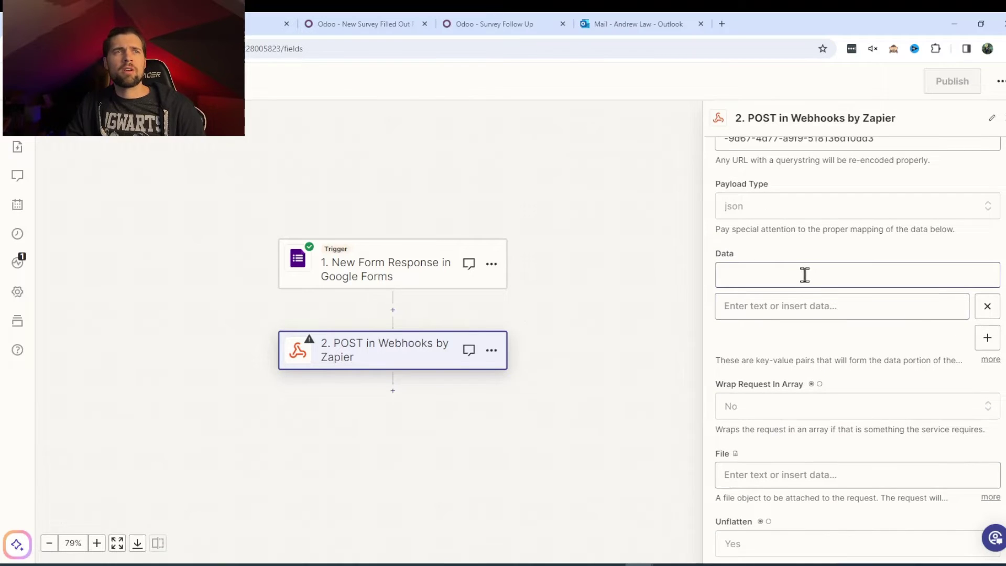
{"action": "scroll", "coordinate": [827, 275], "scroll_direction": "down", "scroll_amount": 3}
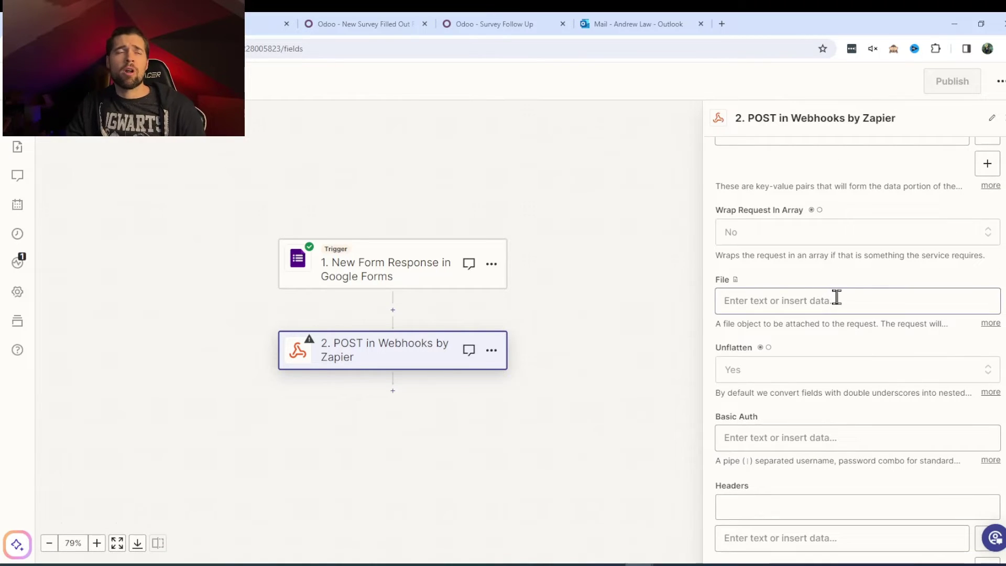
{"action": "scroll", "coordinate": [777, 303], "scroll_direction": "down", "scroll_amount": 2}
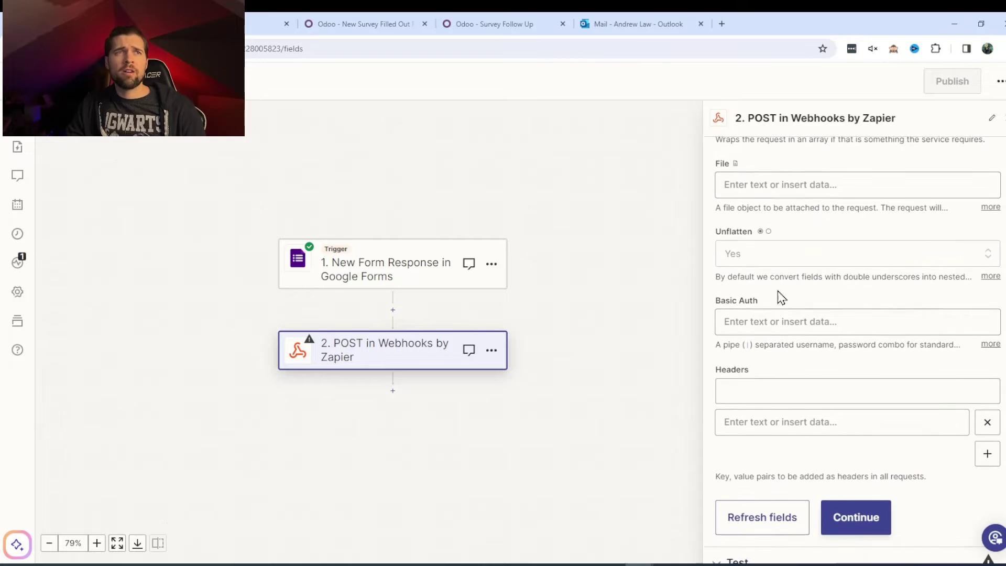
{"action": "scroll", "coordinate": [782, 248], "scroll_direction": "down", "scroll_amount": 1}
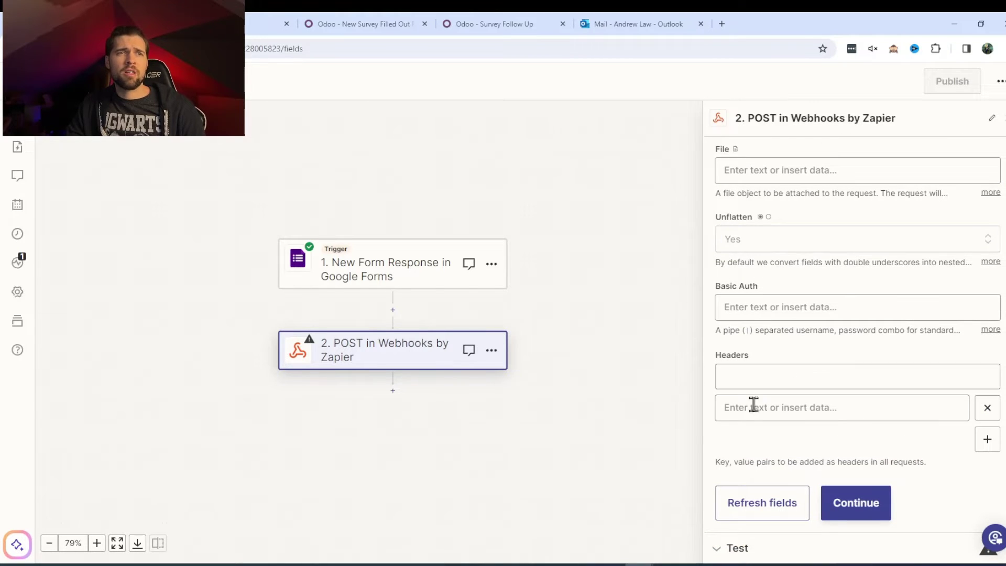
Step: Continue past the POST setup and test the step, which fails with HTTP 500
{"action": "left_click", "coordinate": [855, 508]}
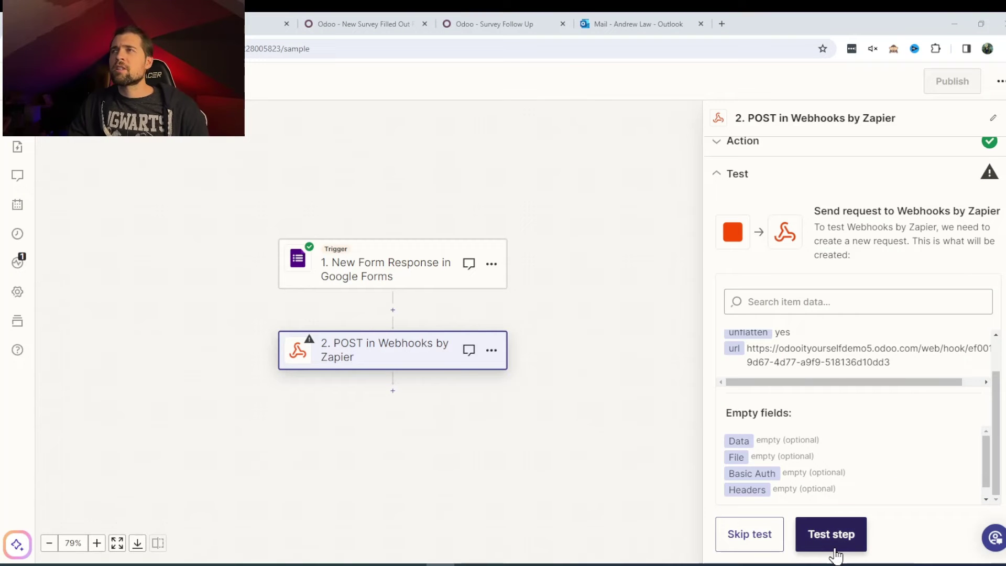
{"action": "left_click", "coordinate": [834, 548]}
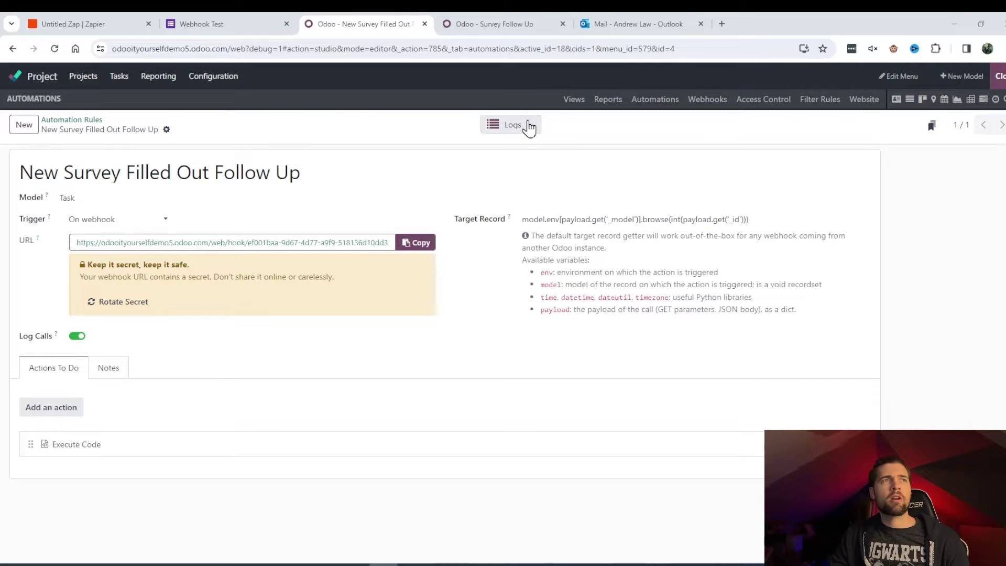
Step: Inspect the ERROR log's KeyError: None message, then reselect the rule's Target Record expression
{"action": "left_click", "coordinate": [526, 124]}
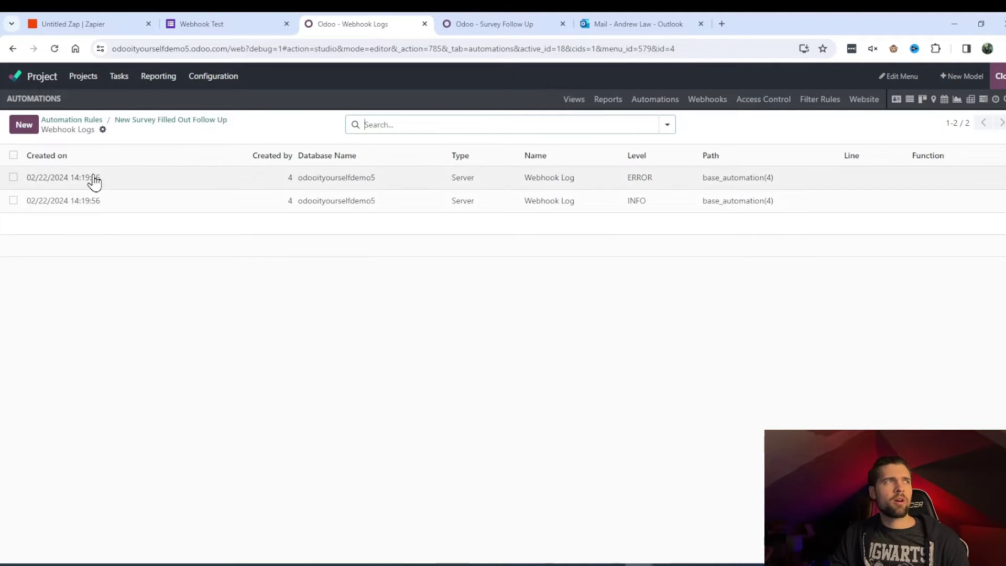
{"action": "left_click", "coordinate": [138, 181]}
{"action": "scroll", "coordinate": [335, 256], "scroll_direction": "down", "scroll_amount": 3}
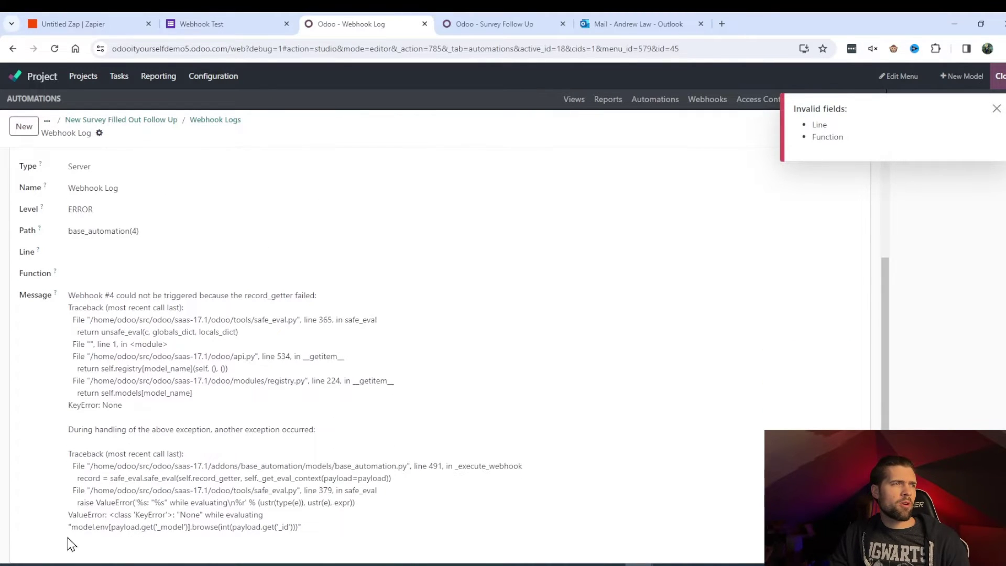
{"action": "left_click_drag", "start_coordinate": [67, 525], "coordinate": [319, 525]}
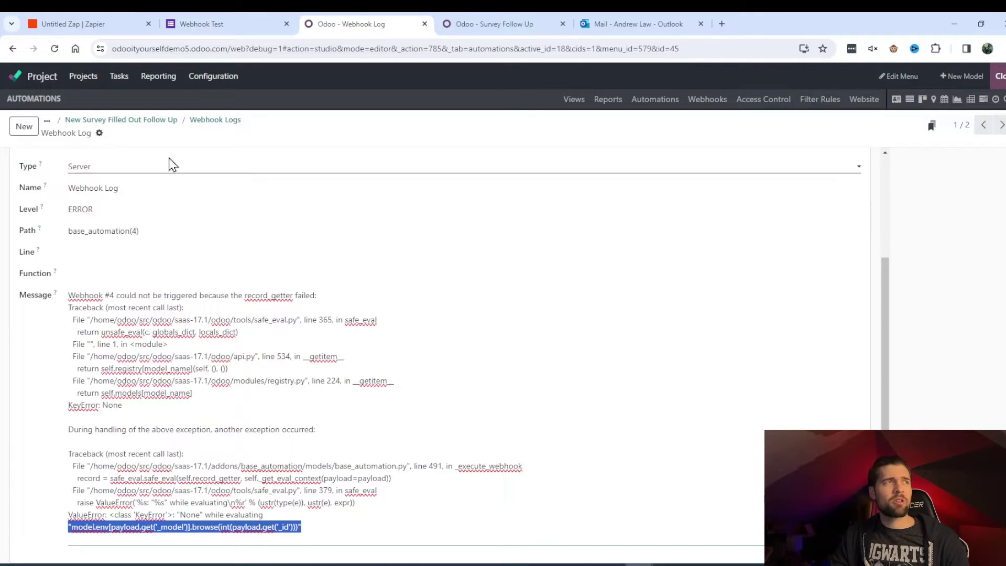
{"action": "left_click", "coordinate": [121, 119]}
{"action": "triple_click", "coordinate": [759, 224]}
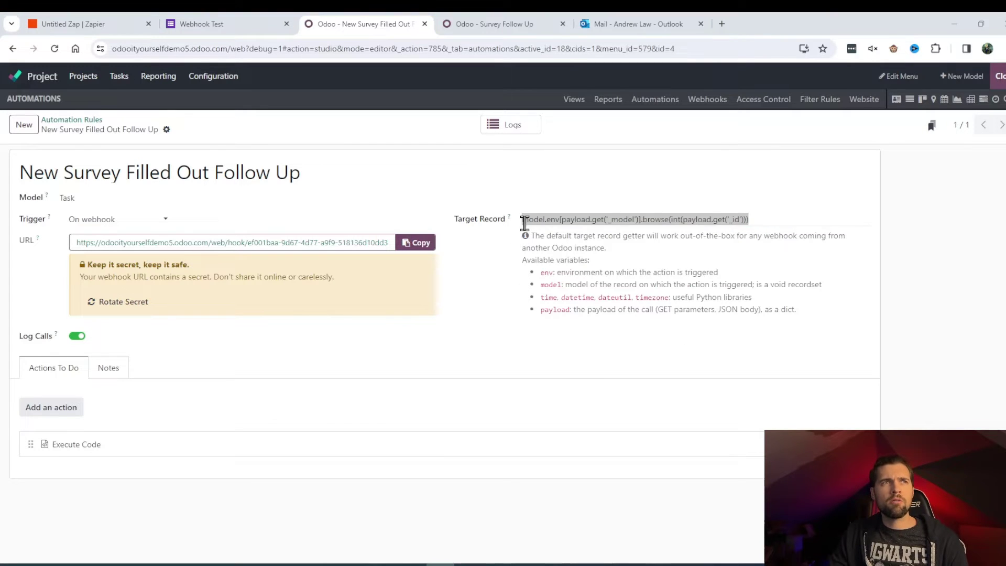
Step: Deselect the Target Record expression and switch back to the Zapier POST step
{"action": "left_click", "coordinate": [523, 221]}
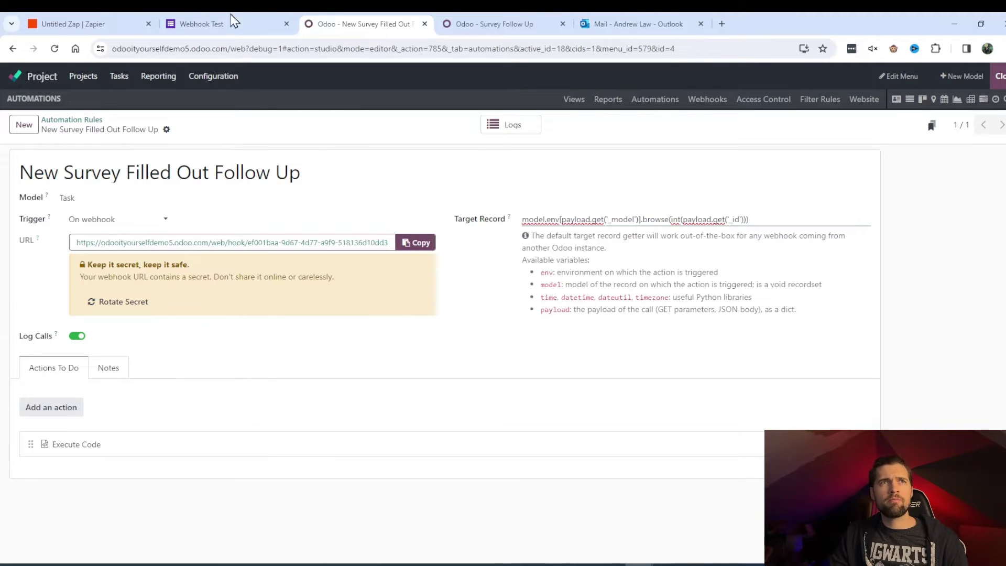
{"action": "left_click", "coordinate": [199, 24]}
{"action": "left_click", "coordinate": [121, 24]}
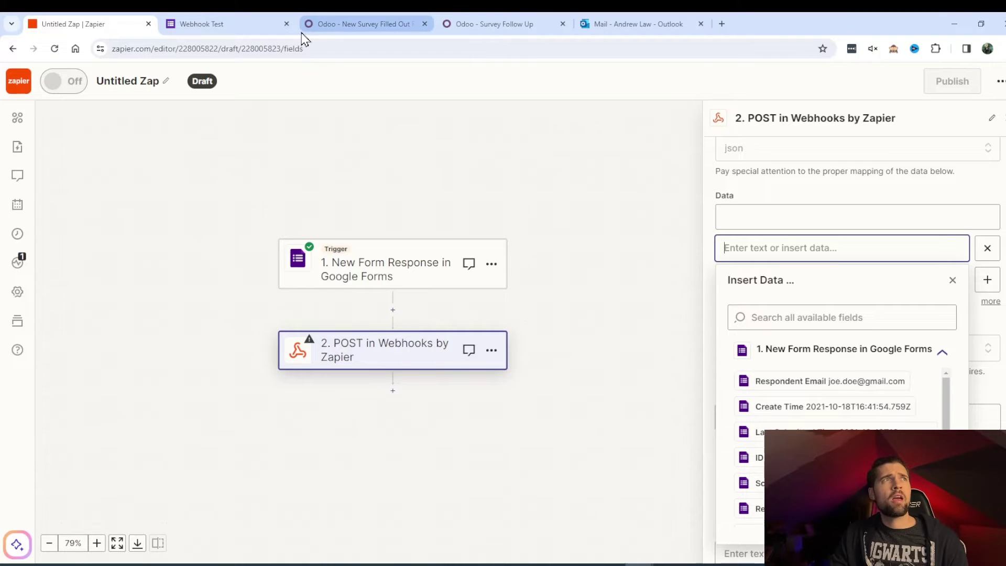
Step: Scroll through the Google Forms response fields in Zapier's Insert Data list, then go back to the Odoo rule
{"action": "left_click", "coordinate": [474, 29]}
{"action": "left_click", "coordinate": [390, 29]}
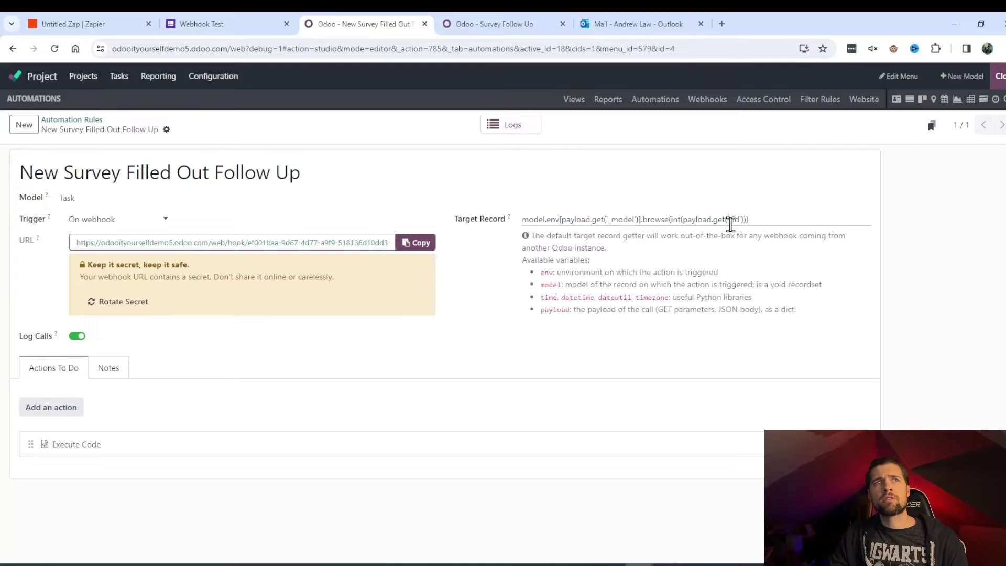
{"action": "left_click", "coordinate": [58, 24]}
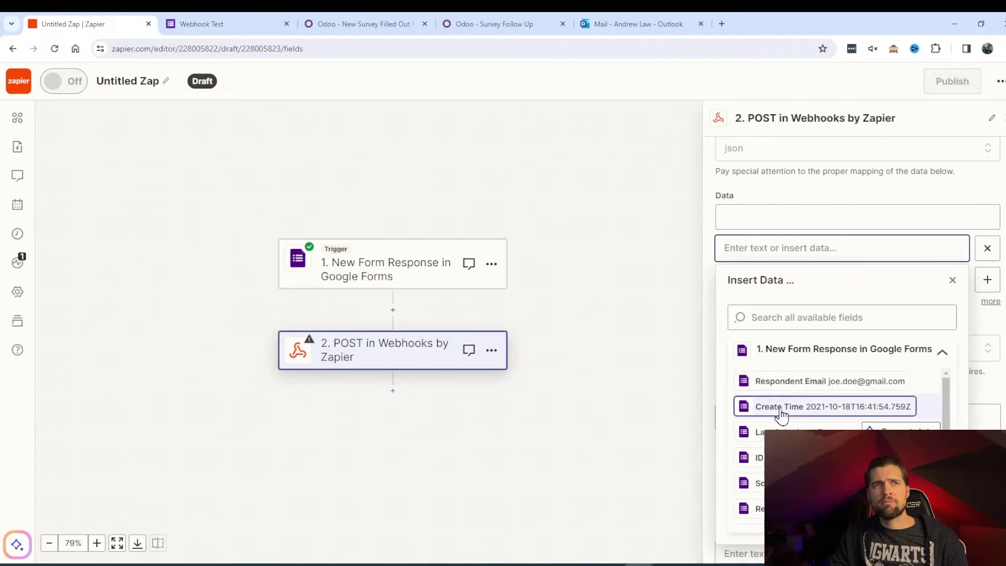
{"action": "scroll", "coordinate": [791, 411], "scroll_direction": "down", "scroll_amount": 3}
{"action": "scroll", "coordinate": [791, 411], "scroll_direction": "up", "scroll_amount": 2}
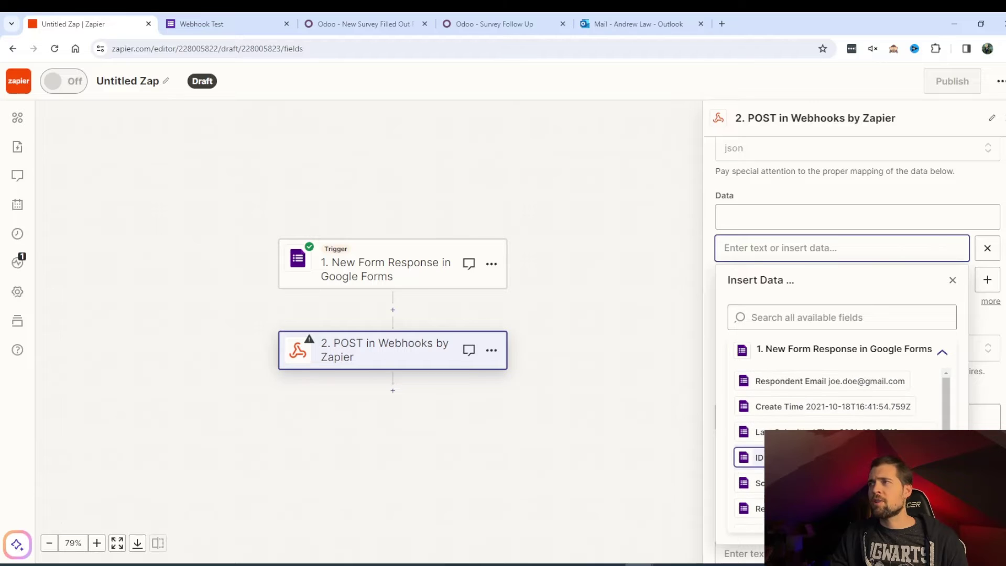
{"action": "scroll", "coordinate": [791, 451], "scroll_direction": "down", "scroll_amount": 2}
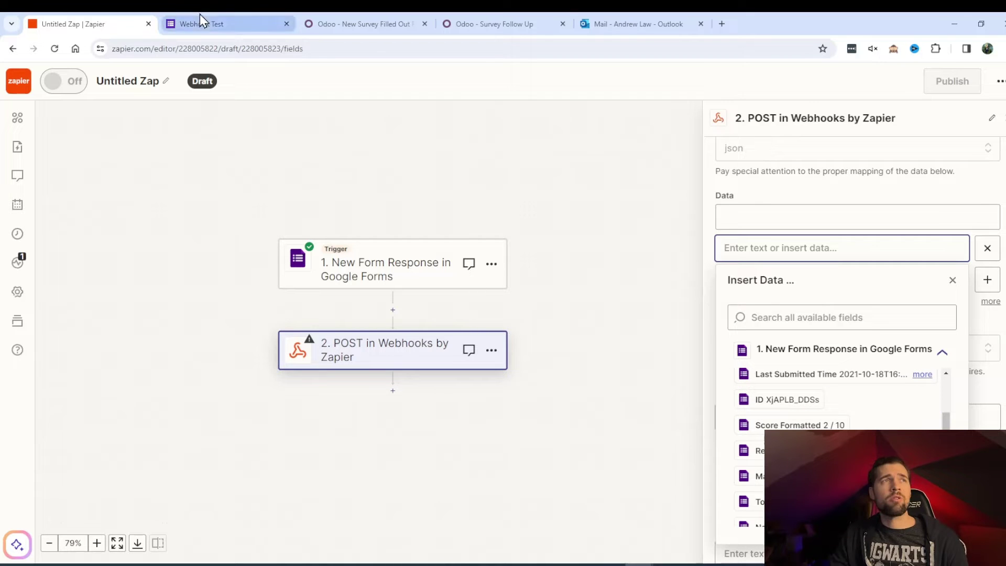
{"action": "left_click", "coordinate": [390, 30]}
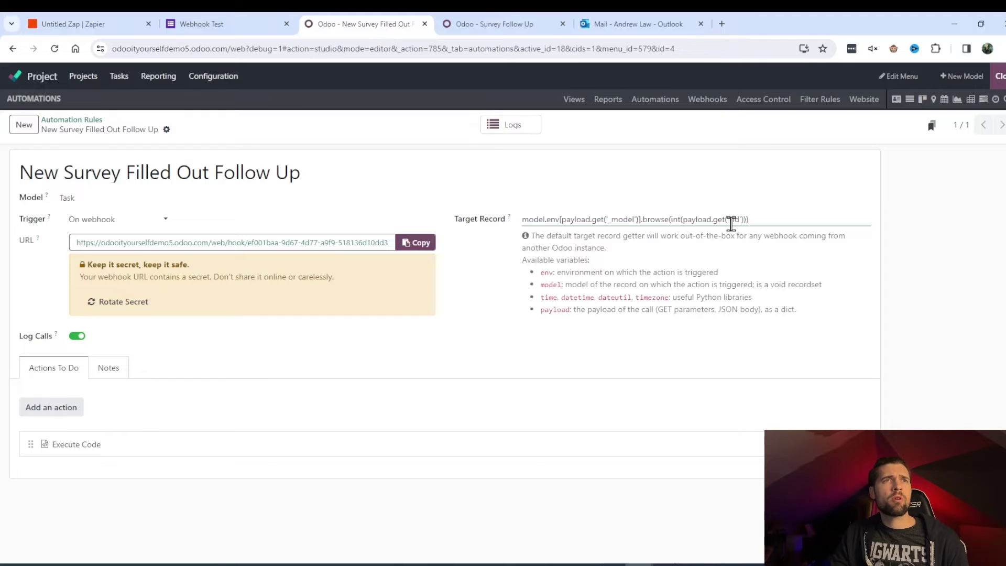
Step: Change the key name in the Target Record expression to 'id'
{"action": "left_click", "coordinate": [731, 220]}
{"action": "key", "text": "BackSpace"}
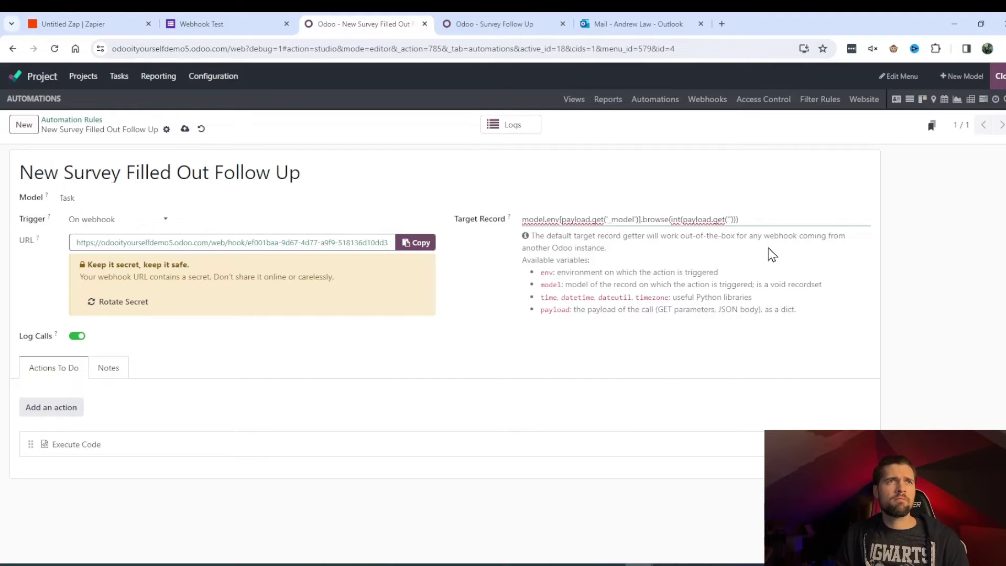
{"action": "type", "text": "id"}
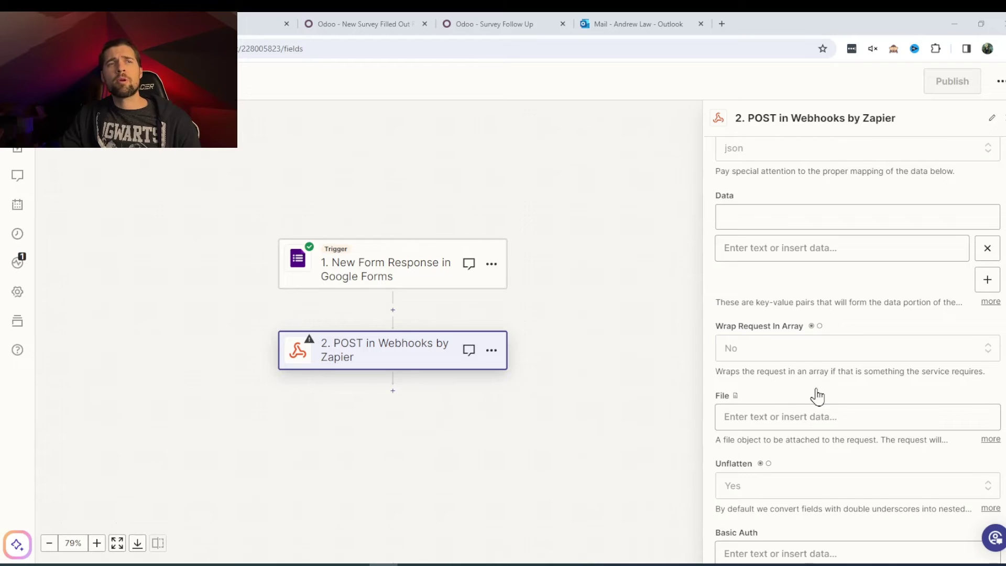
Step: Rerun the Zapier POST step test; it again returns HTTP 500
{"action": "scroll", "coordinate": [816, 396], "scroll_direction": "down", "scroll_amount": 5}
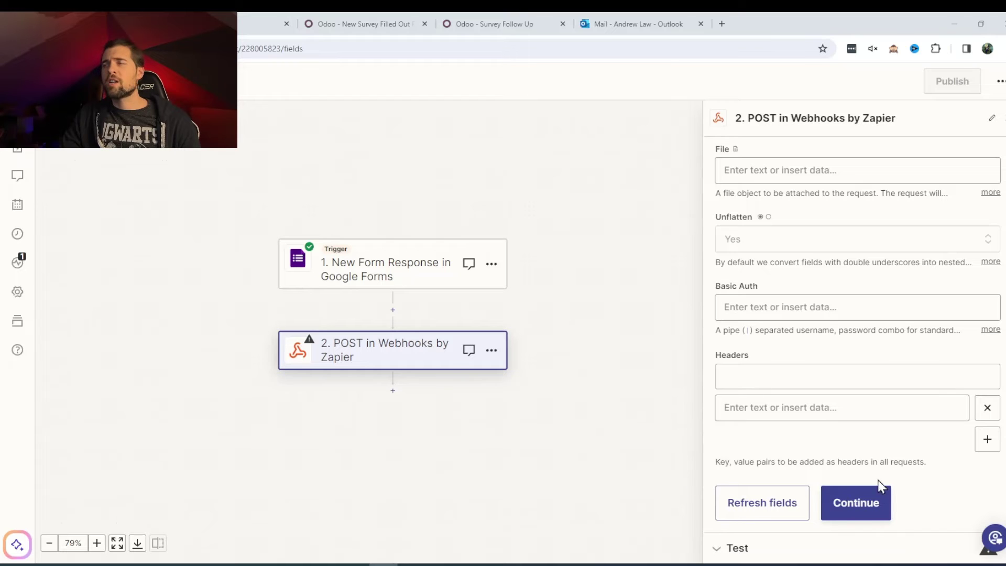
{"action": "left_click", "coordinate": [748, 548]}
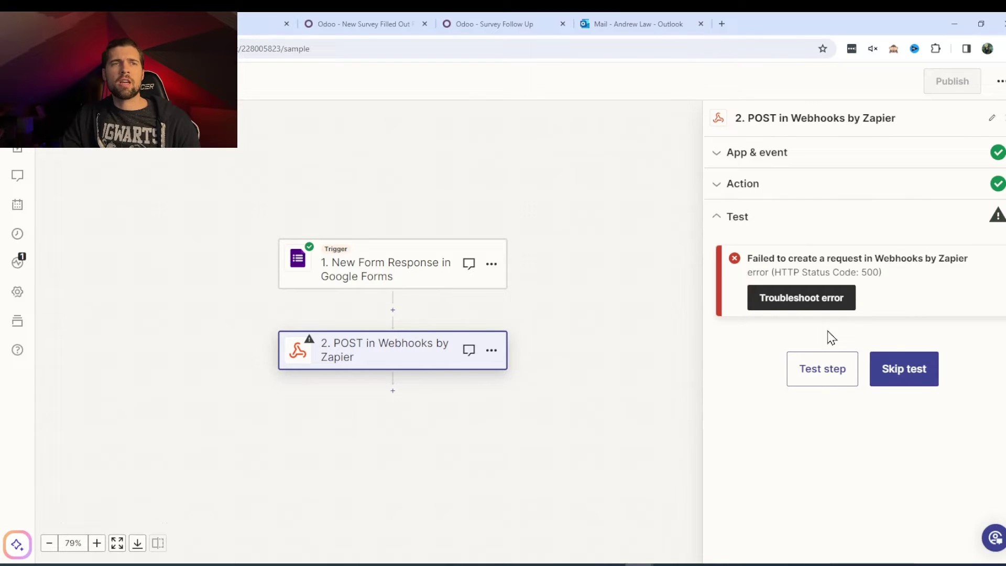
{"action": "left_click", "coordinate": [841, 371]}
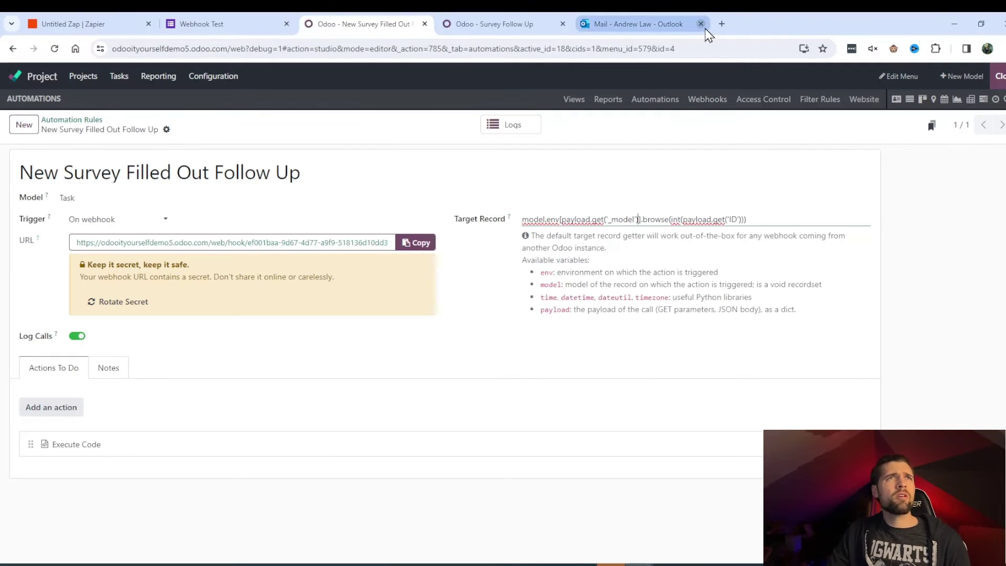
Step: Replace the Target Record with the pasted model.browse(int(payload.get('id'))) lookup, removing its leading space
{"action": "left_click", "coordinate": [700, 24]}
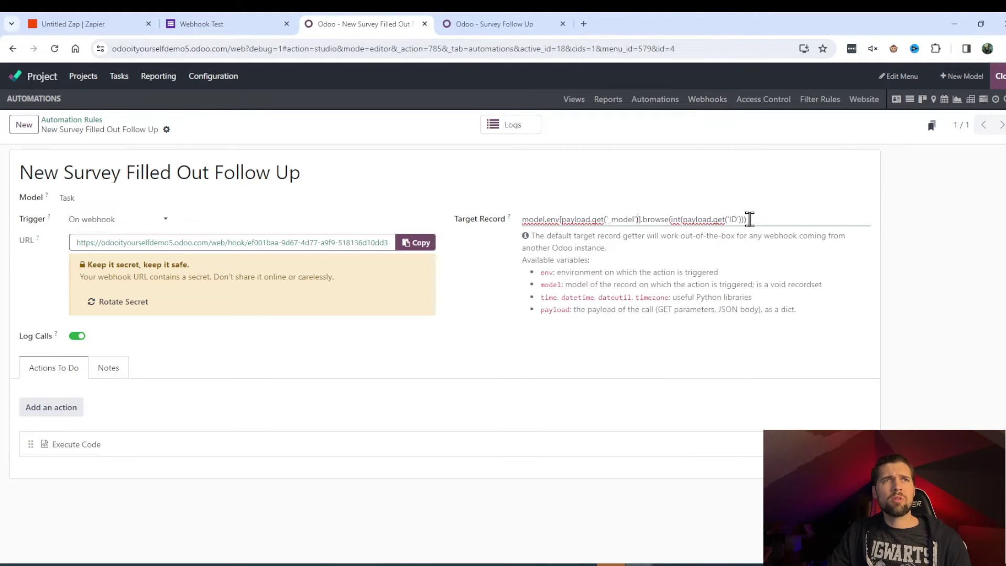
{"action": "left_click_drag", "start_coordinate": [750, 218], "coordinate": [507, 229]}
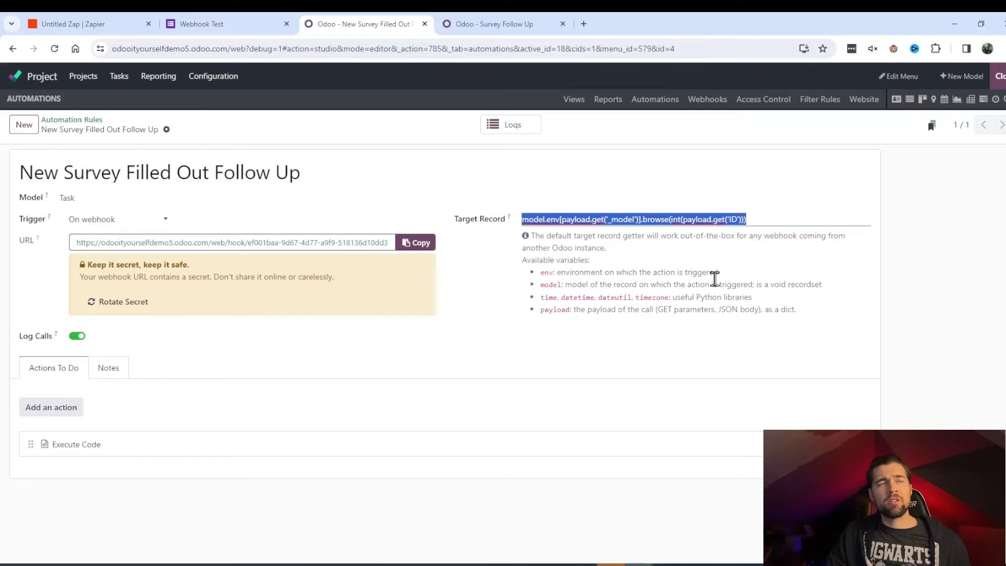
{"action": "type", "text": "model.browse(int(payload.get('id')))"}
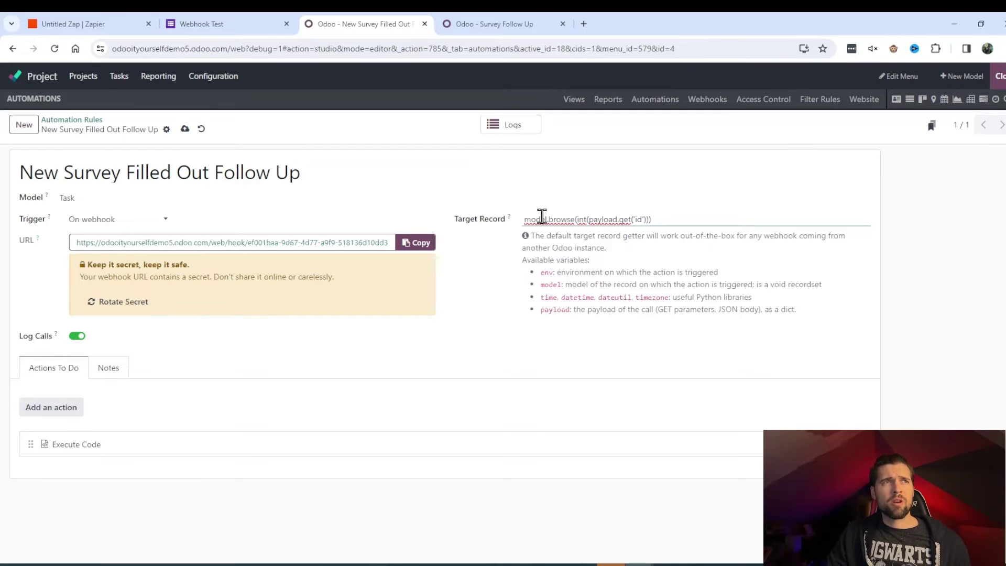
{"action": "left_click", "coordinate": [523, 220]}
{"action": "key", "text": "BackSpace"}
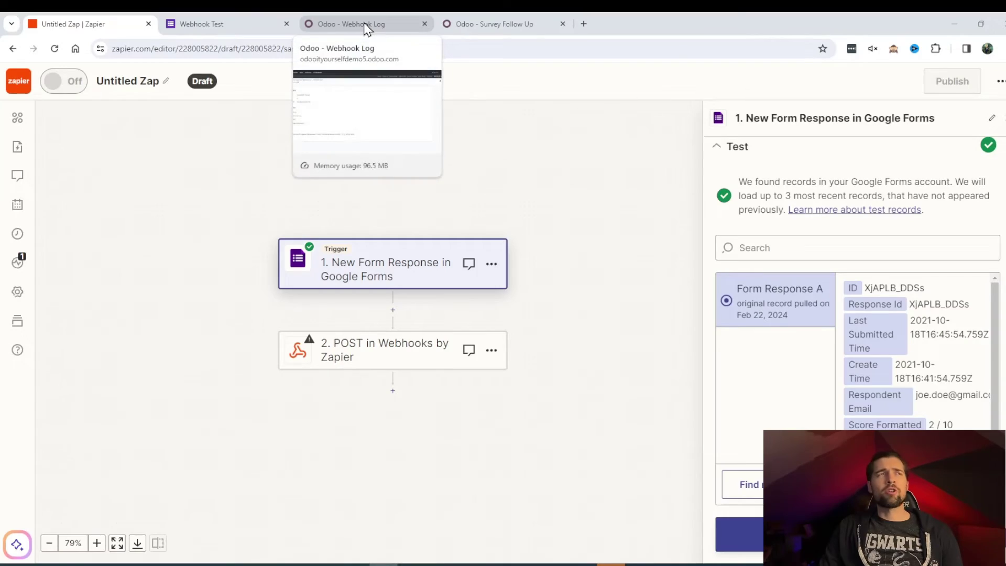
Step: Open the rule's webhook logs and inspect the received payload in the latest INFO entry
{"action": "left_click", "coordinate": [366, 29]}
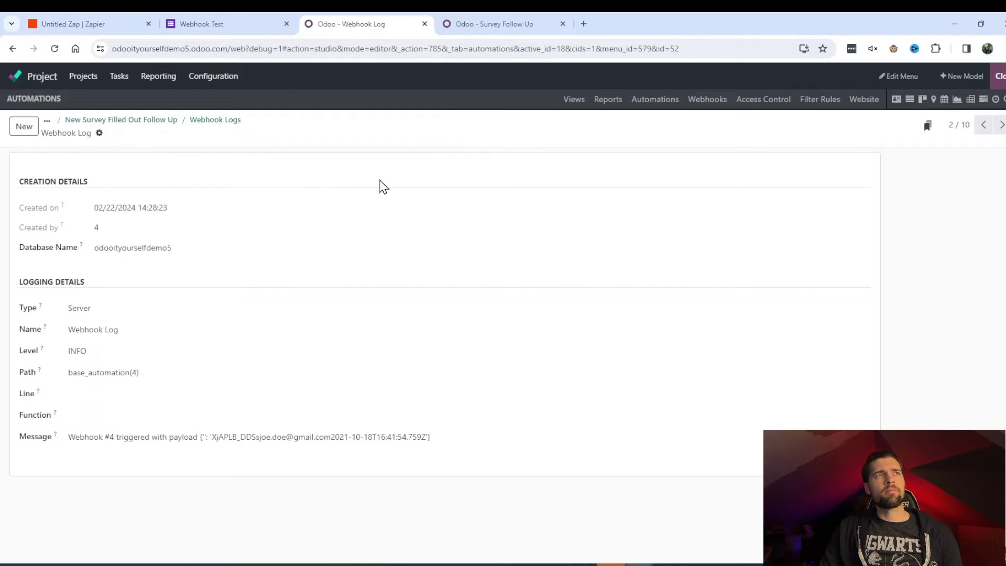
{"action": "left_click", "coordinate": [512, 132]}
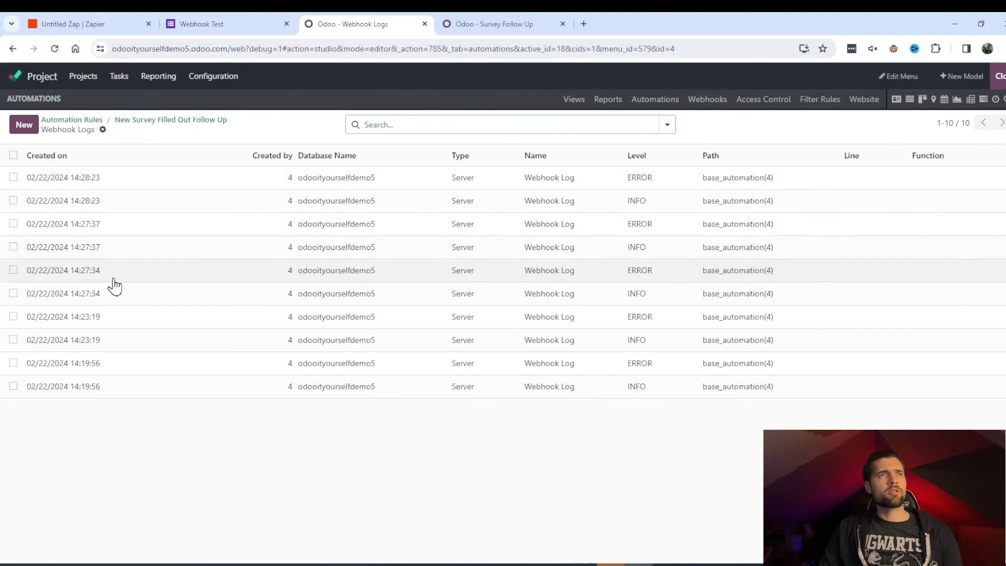
{"action": "left_click", "coordinate": [207, 202]}
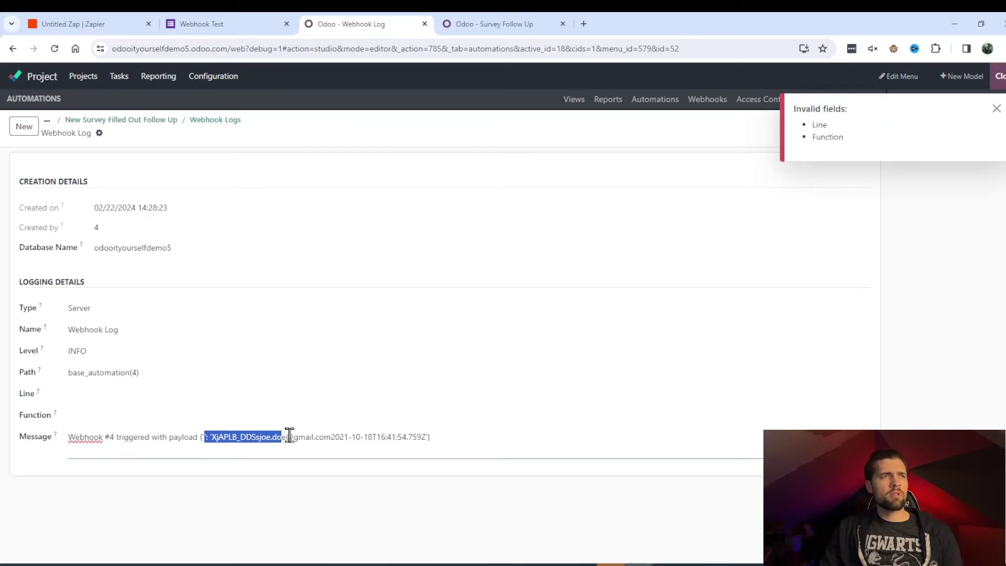
{"action": "left_click_drag", "start_coordinate": [391, 437], "coordinate": [424, 436]}
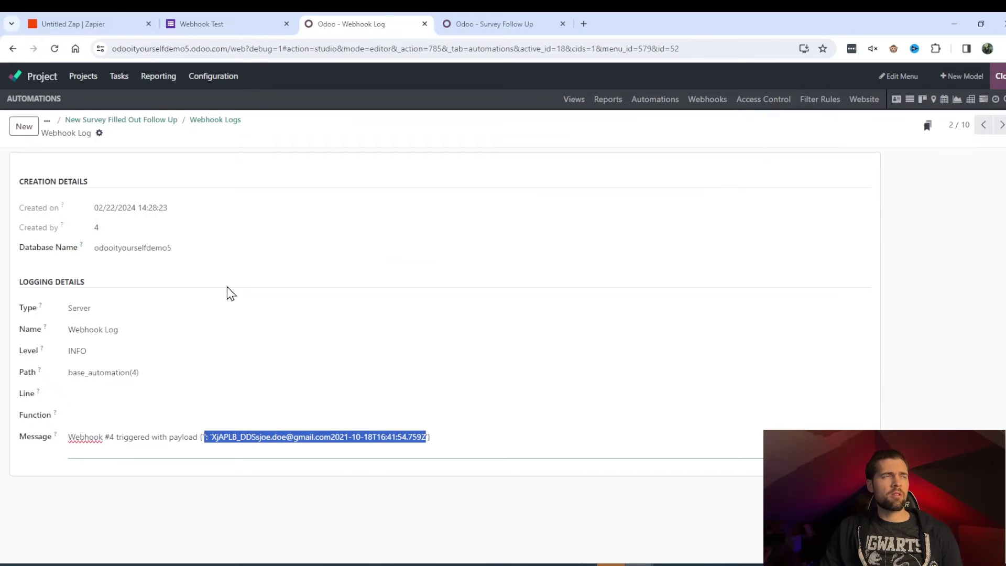
{"action": "left_click", "coordinate": [212, 120]}
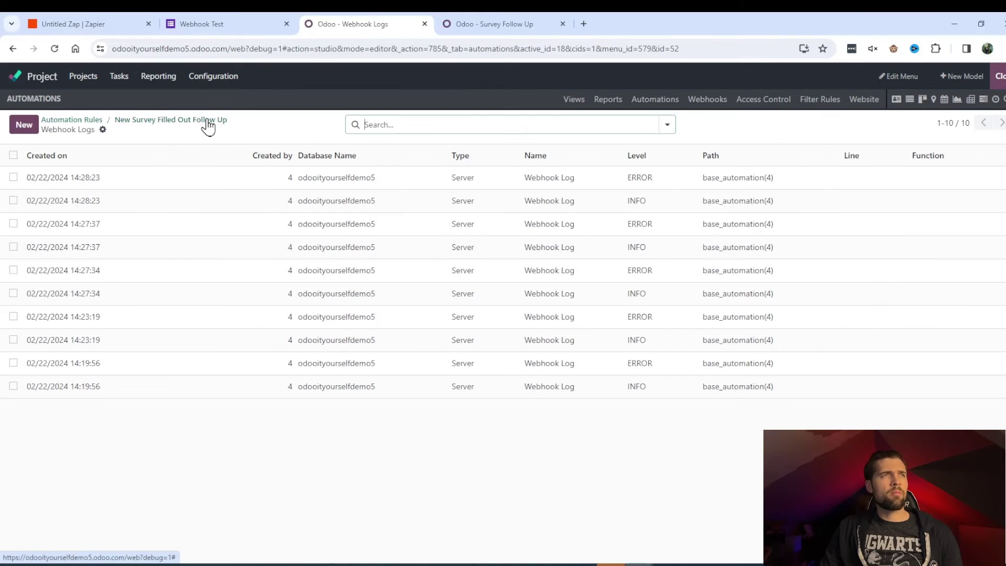
Step: Read the latest ERROR traceback showing int() received None, then return to Zapier
{"action": "left_click", "coordinate": [280, 188]}
{"action": "scroll", "coordinate": [253, 377], "scroll_direction": "down", "scroll_amount": 3}
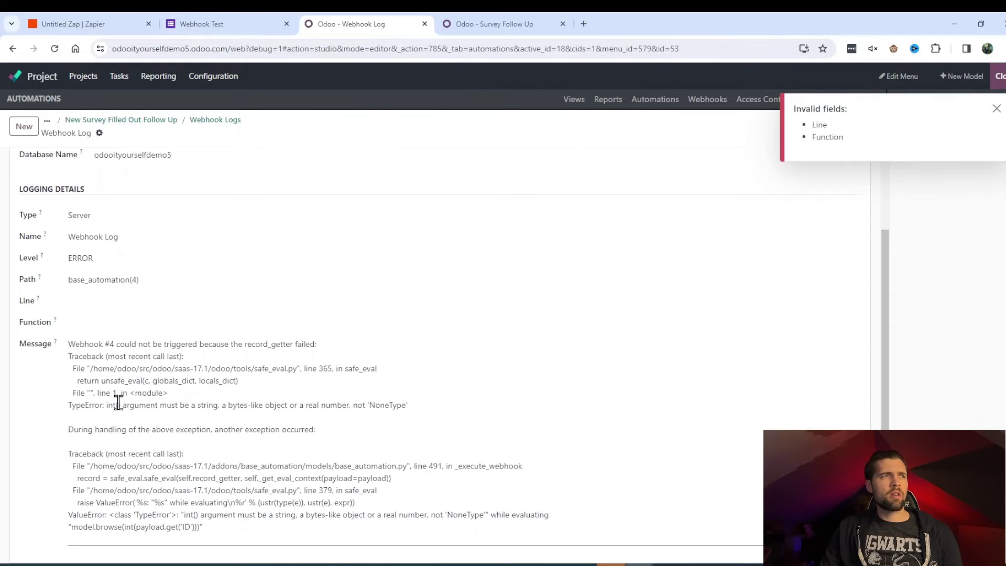
{"action": "left_click_drag", "start_coordinate": [115, 408], "coordinate": [124, 410]}
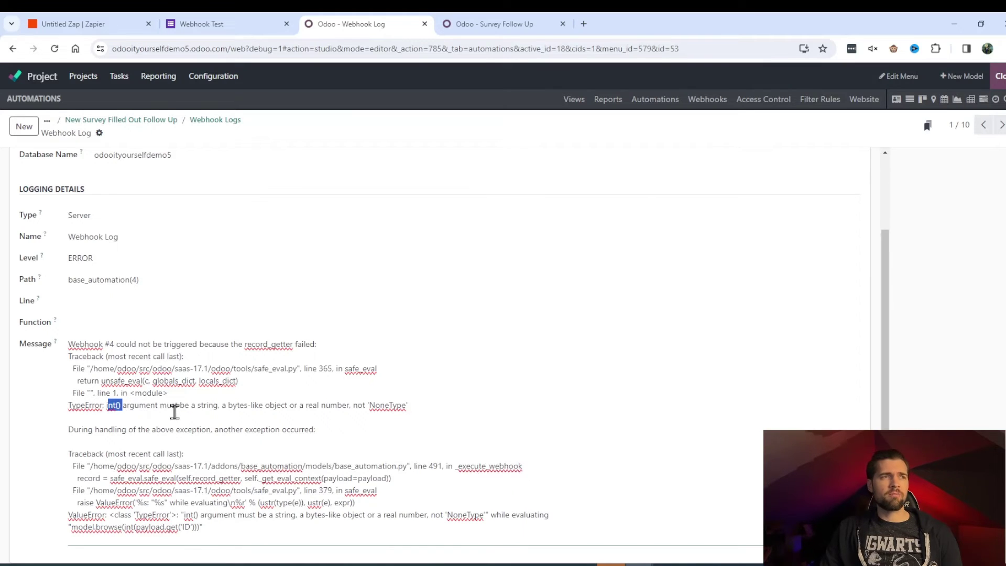
{"action": "key", "text": "ctrl+1"}
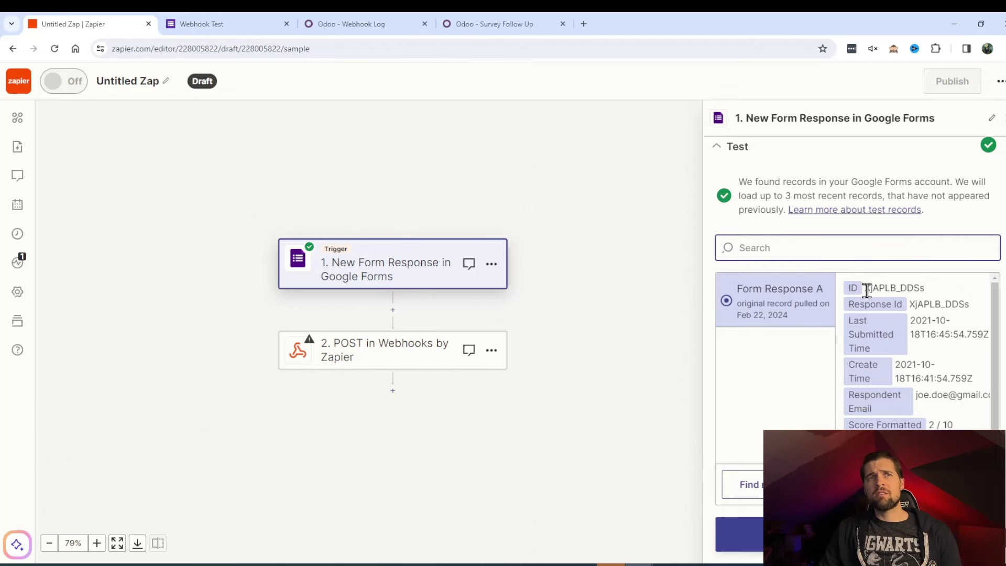
Step: Set Odoo's Target Record to model.browse(1) and retest the POST step until Status ok
{"action": "left_click_drag", "start_coordinate": [867, 289], "coordinate": [930, 295]}
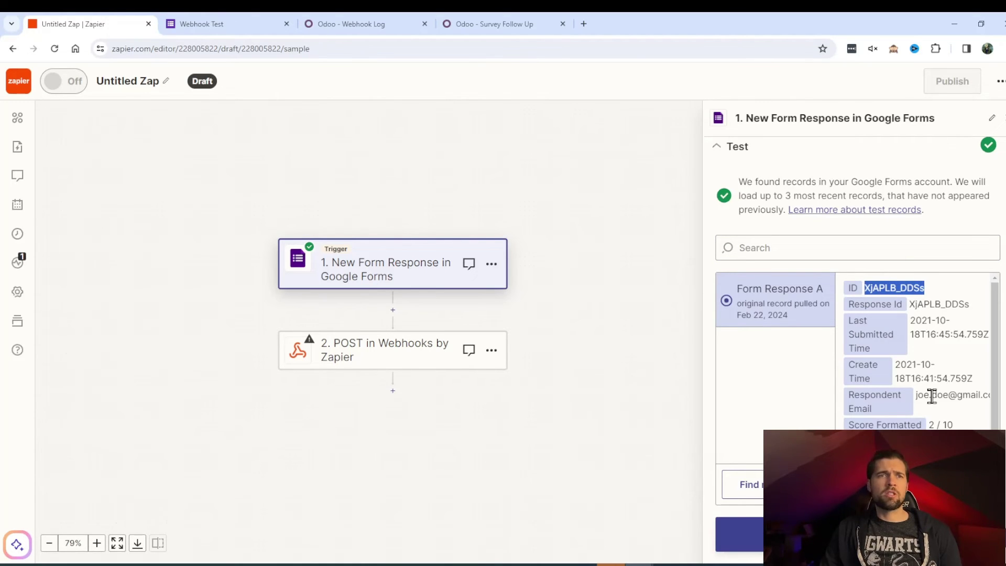
{"action": "key", "text": "ctrl+3"}
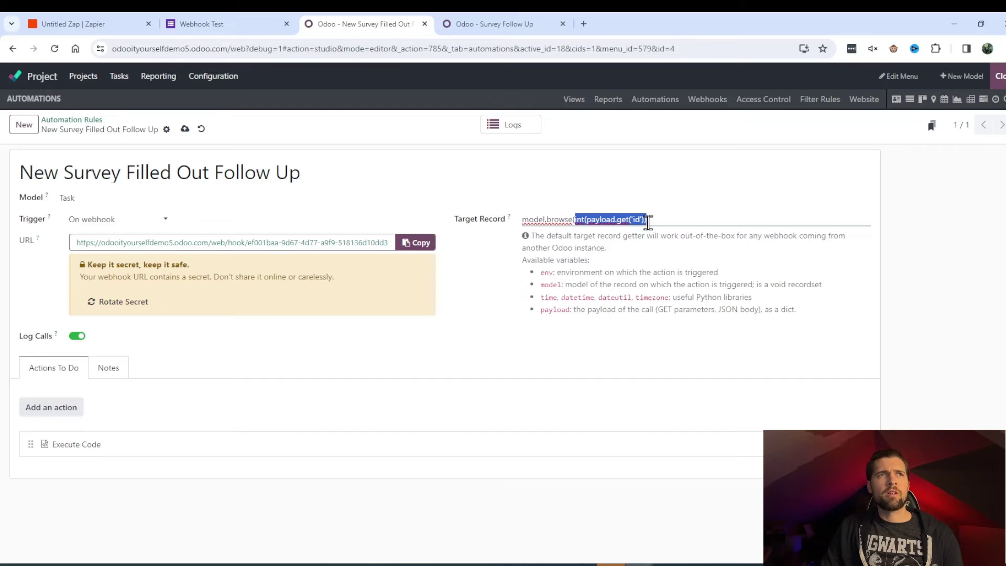
{"action": "key", "text": "BackSpace"}
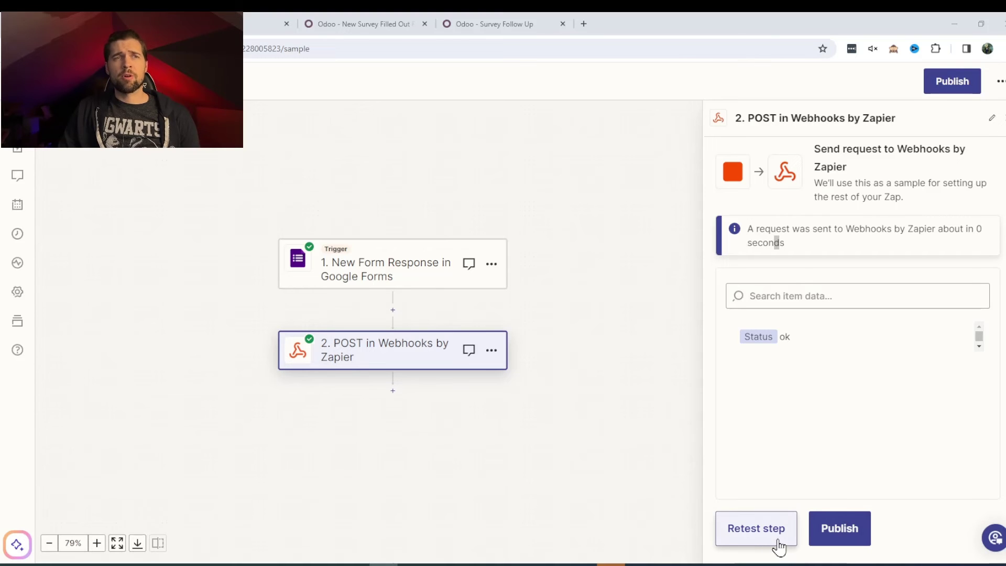
{"action": "left_click", "coordinate": [778, 544]}
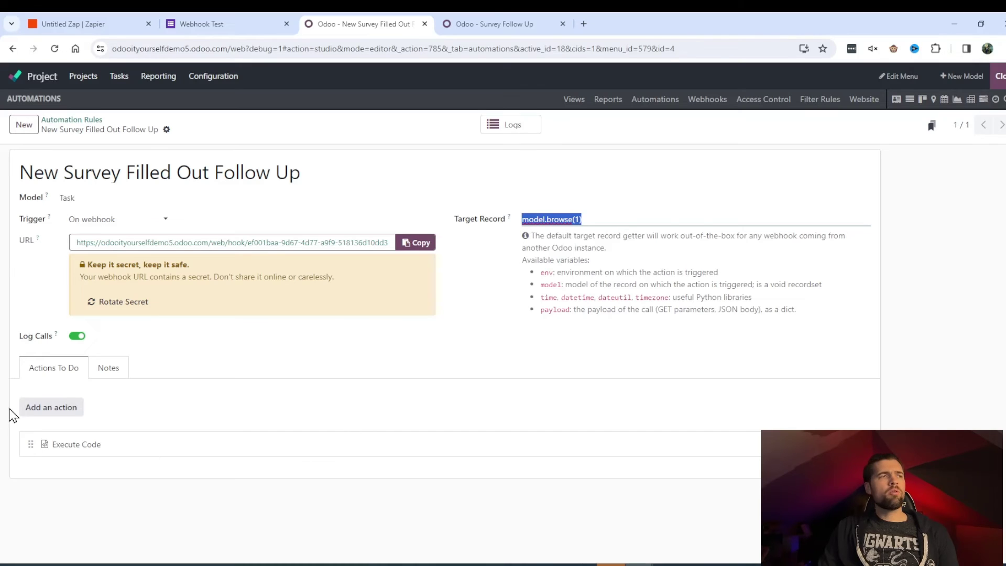
Step: Begin adding an action to the Odoo webhook rule
{"action": "left_click", "coordinate": [53, 411]}
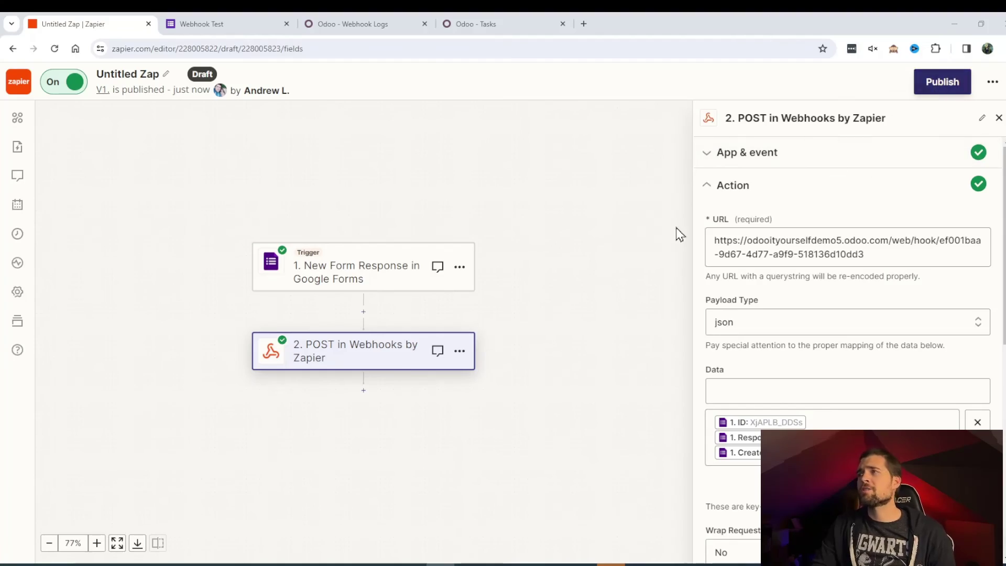
Step: Publish and confirm zap version v2 so it runs with the zap On
{"action": "left_click", "coordinate": [941, 84]}
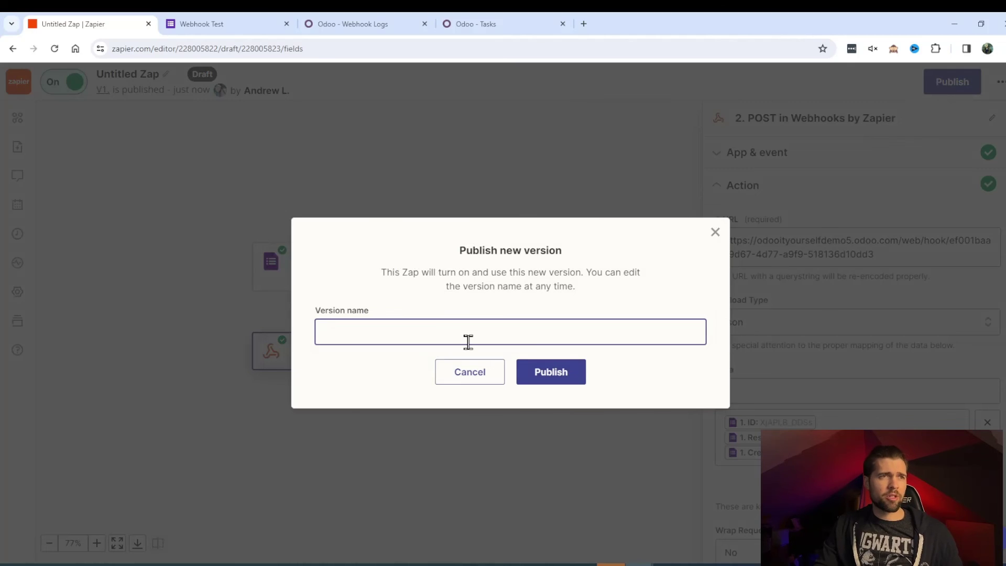
{"action": "left_click", "coordinate": [538, 378]}
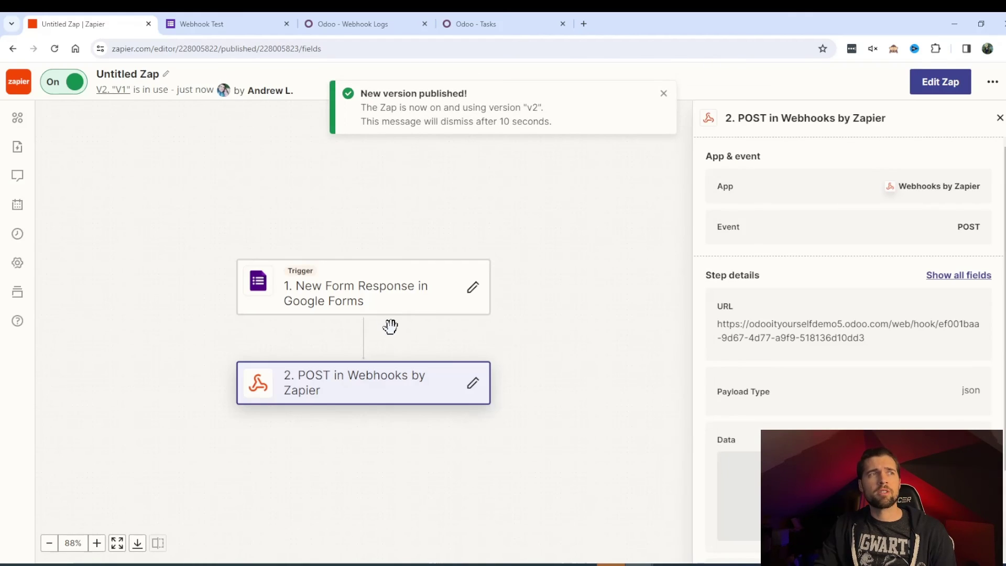
{"action": "left_click", "coordinate": [244, 17]}
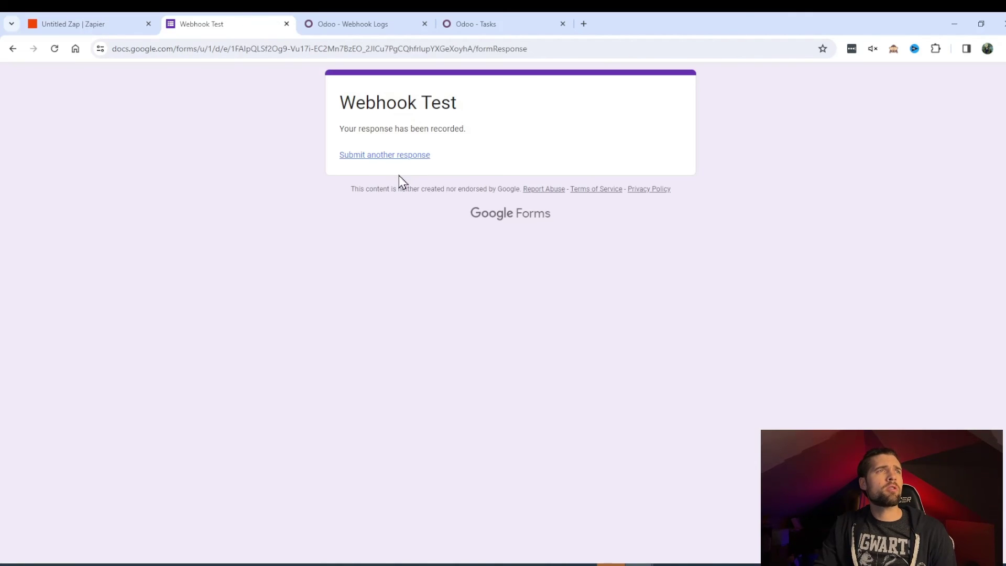
Step: Submit a fresh Webhook Test form response with the Name (Please) field filled in
{"action": "left_click", "coordinate": [398, 155]}
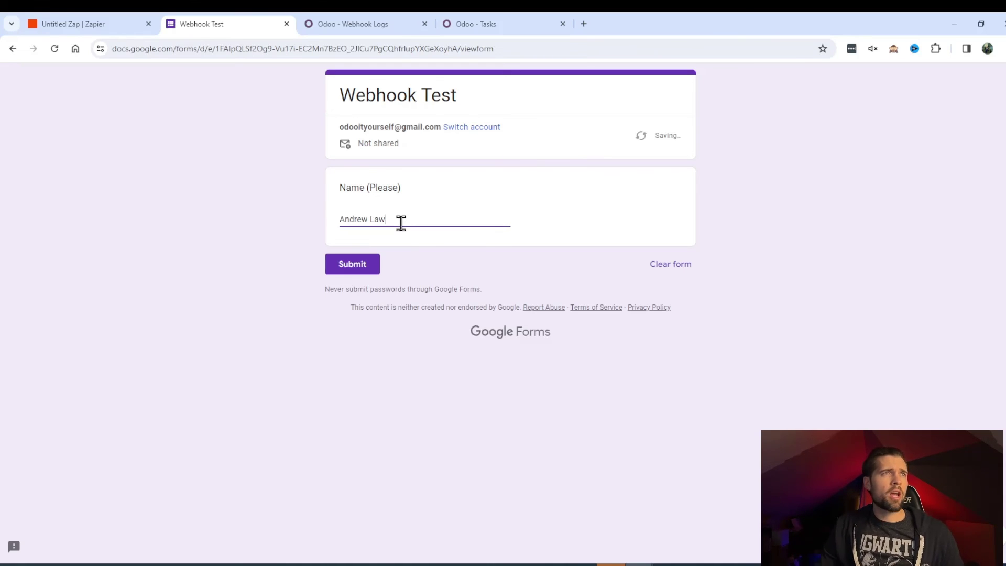
{"action": "left_click", "coordinate": [366, 267]}
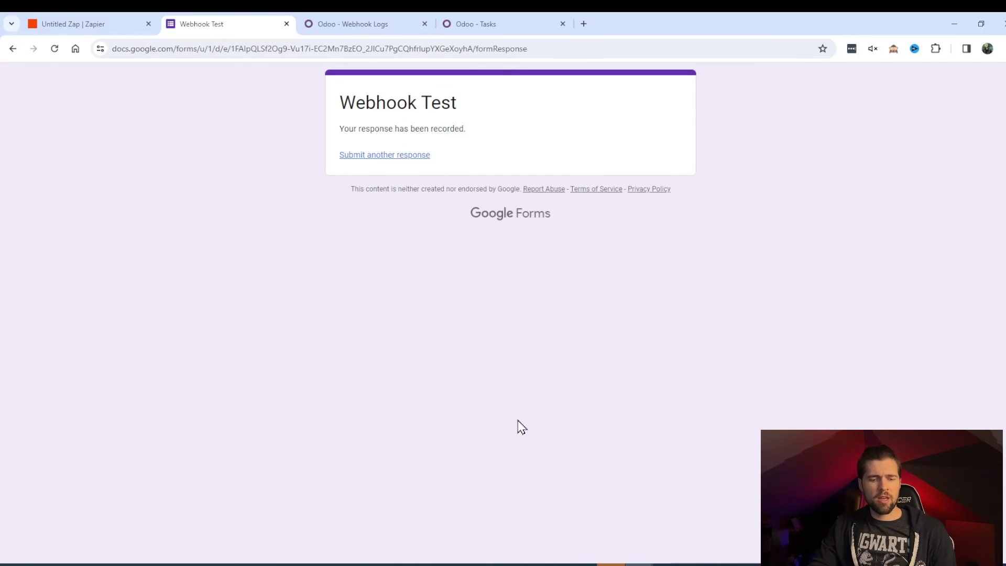